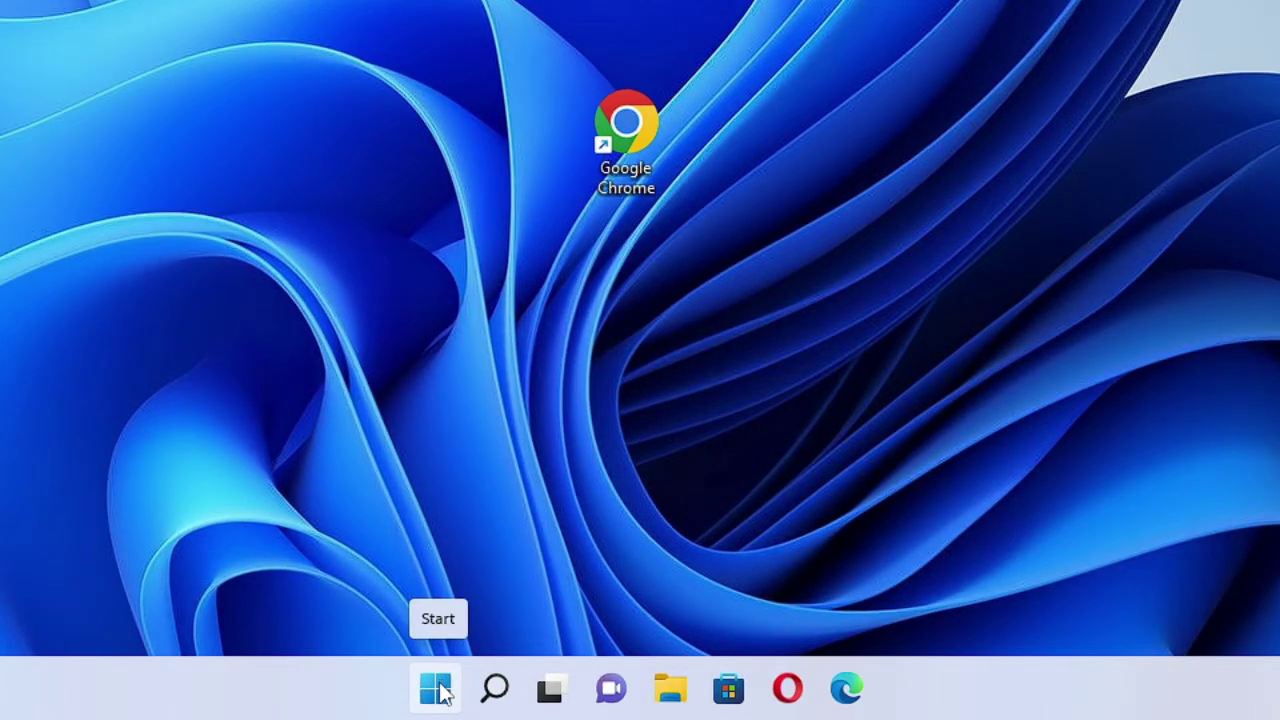
- Open Windows Settings from the Start quick menu and go to the Network & internet page
right_click(440, 692)
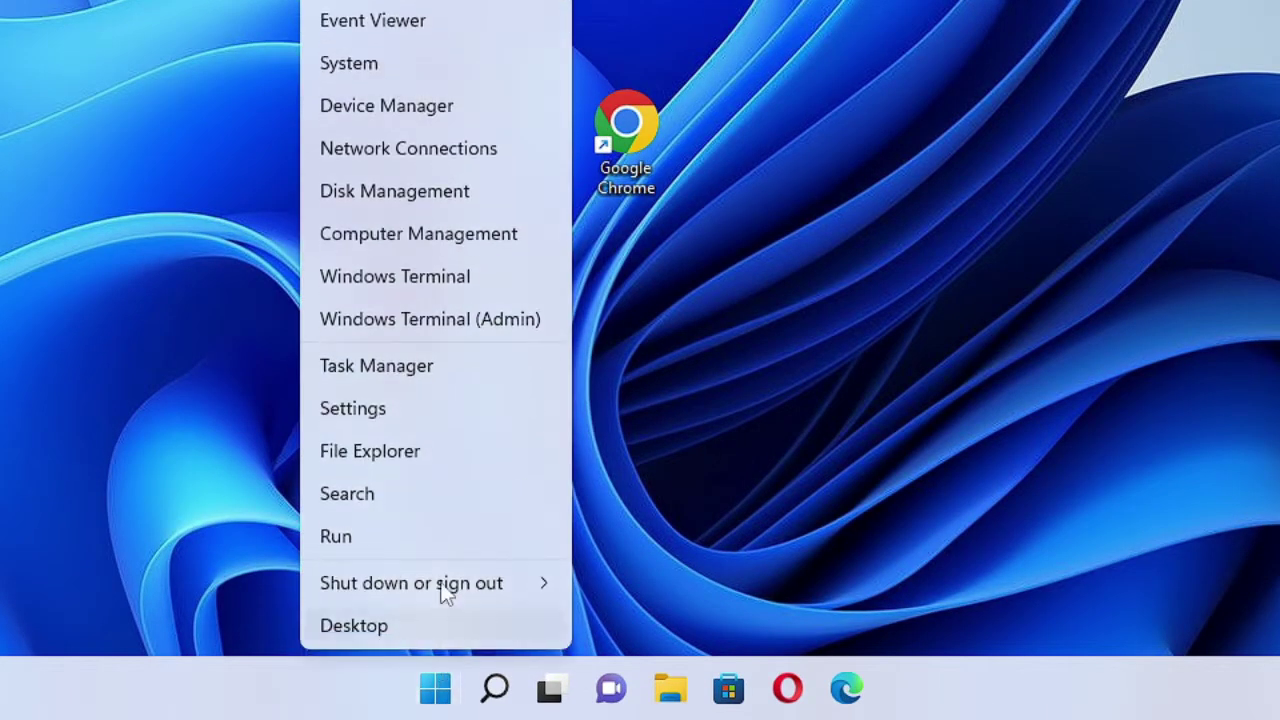
click(390, 416)
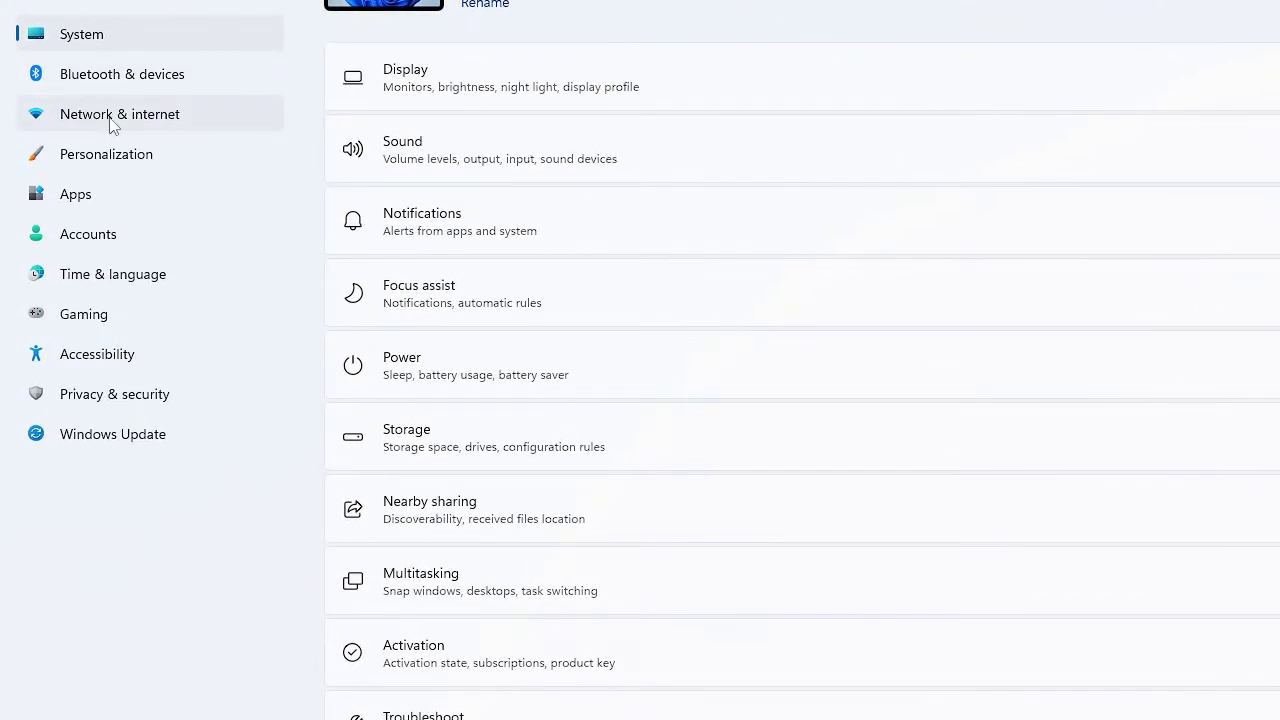
click(128, 126)
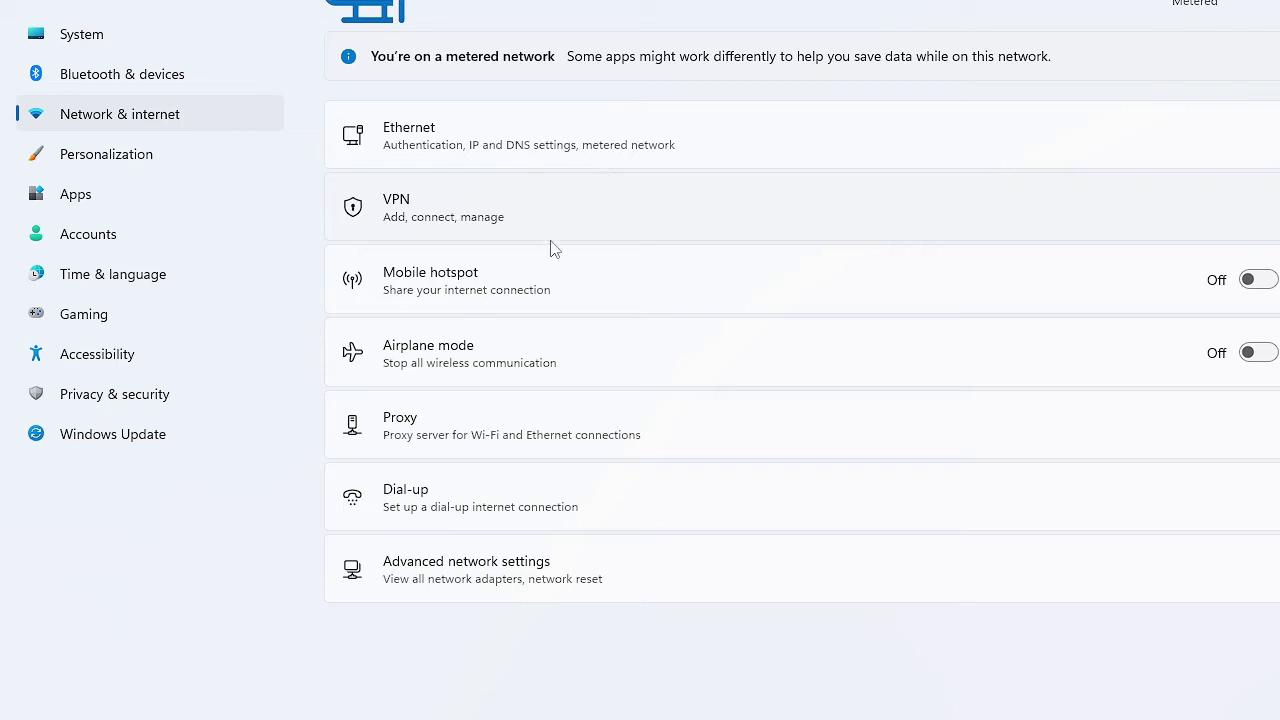
- Switch the Ethernet connection's Metered connection off and back on so it stays metered
click(615, 147)
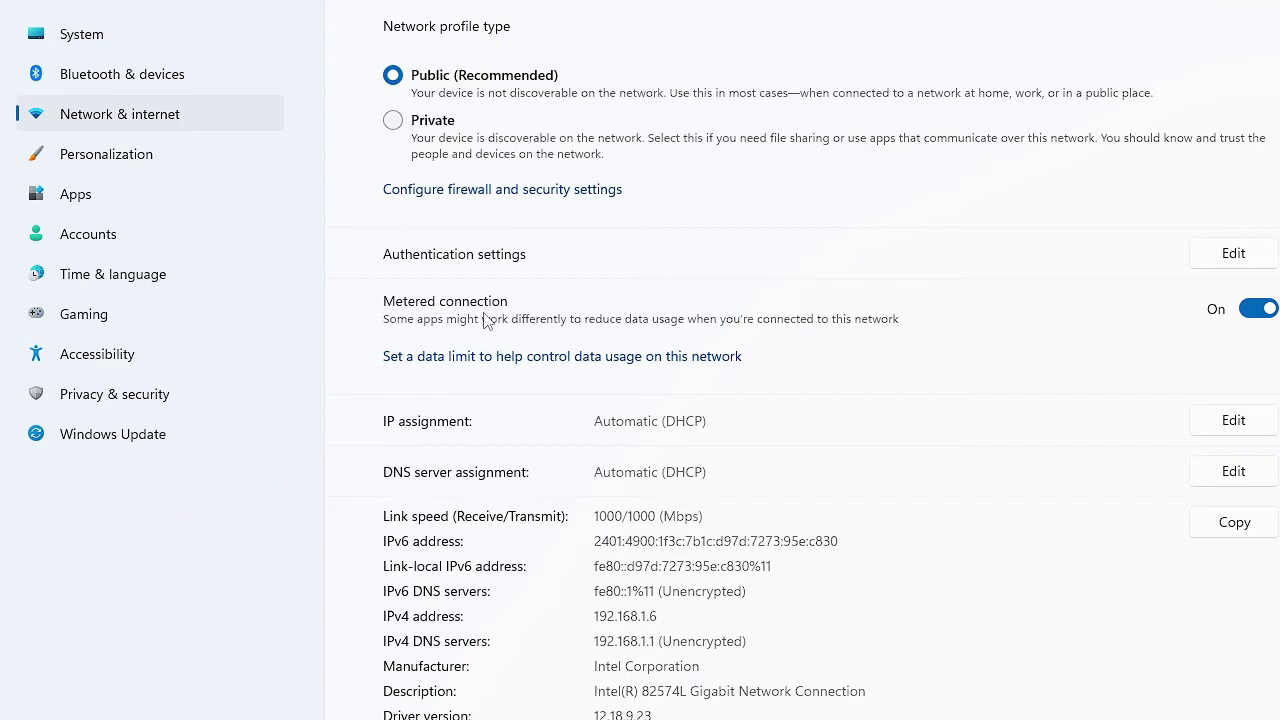
click(1247, 311)
click(1256, 310)
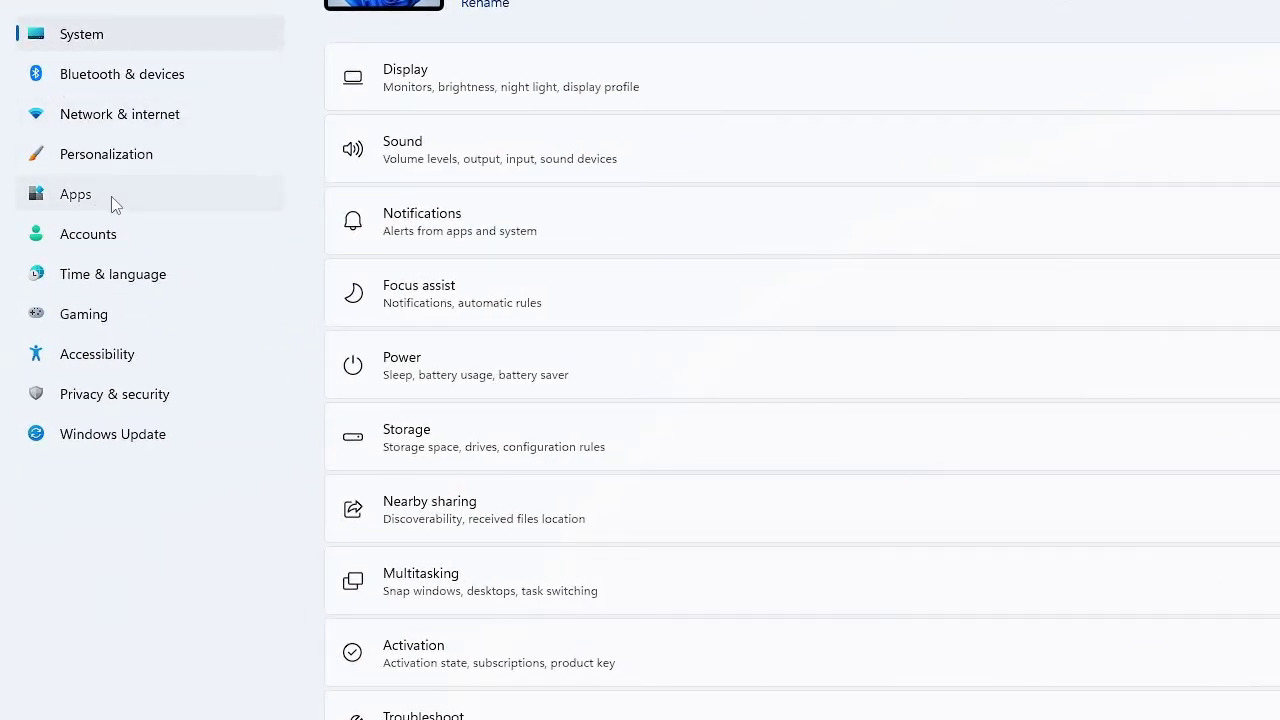
- In Apps, set Cortana's 'Let this app run in background' option to Never
click(111, 196)
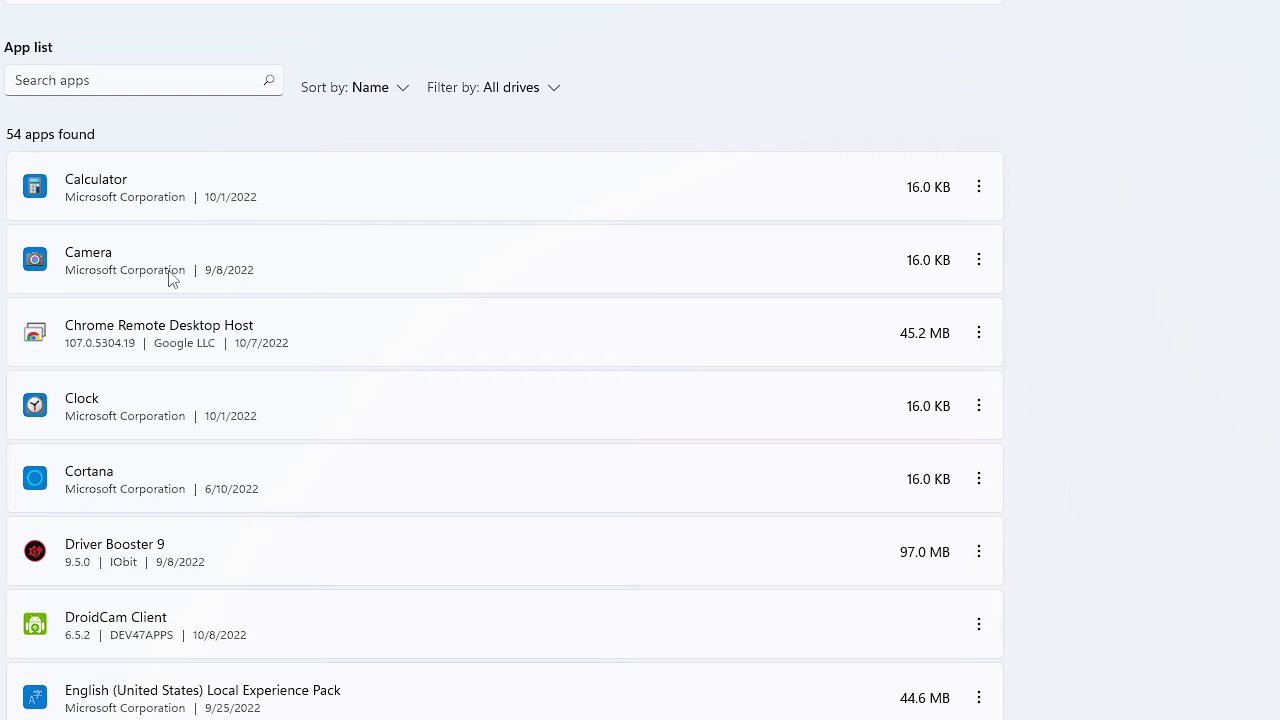
scroll(177, 320, down, 3)
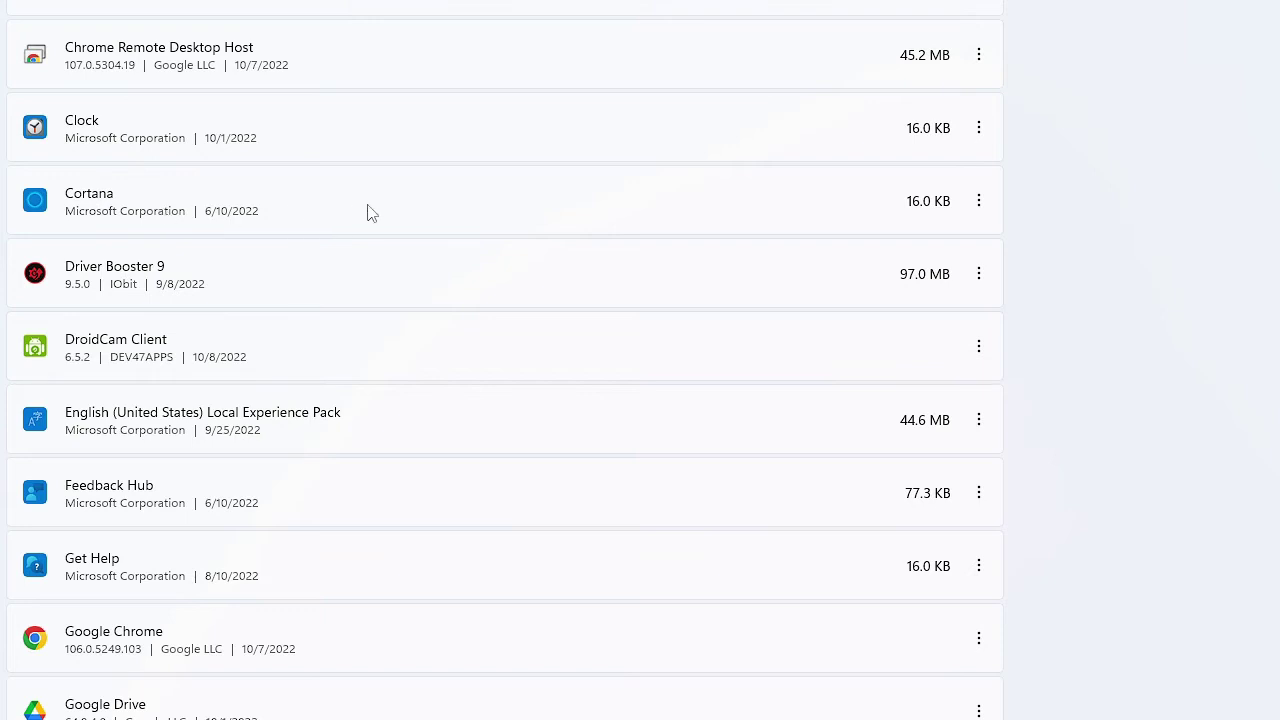
click(979, 203)
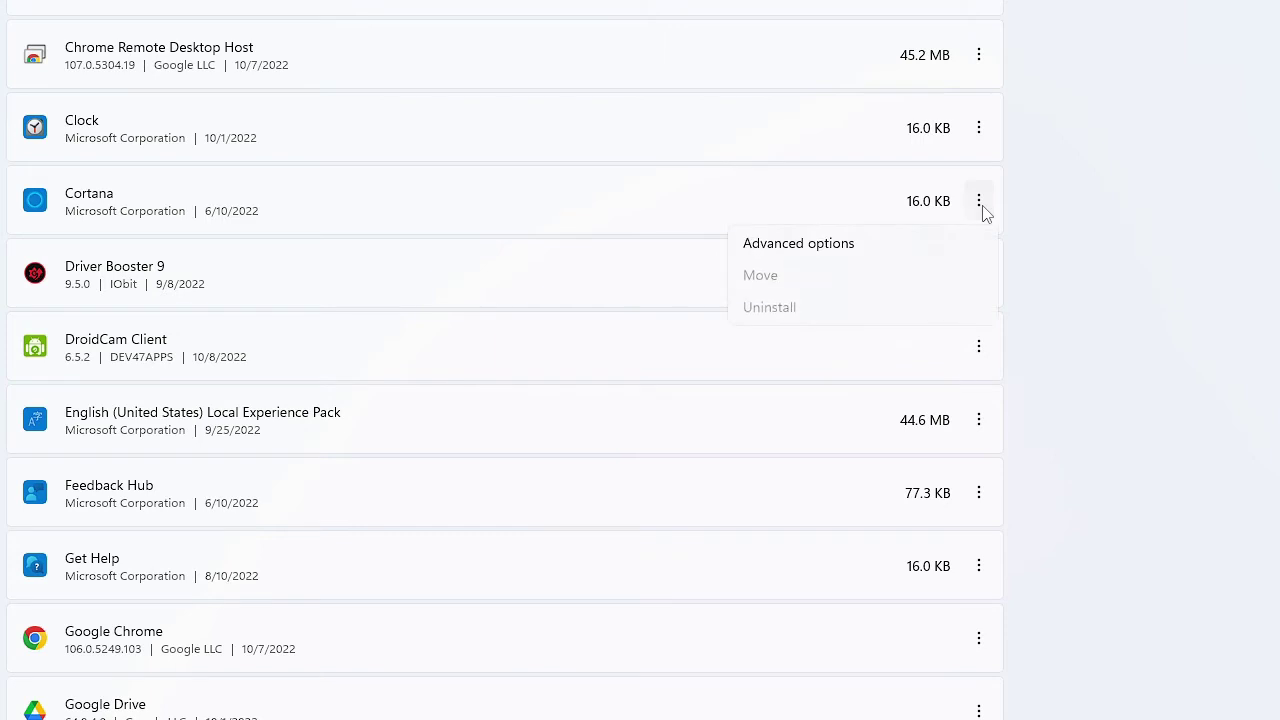
click(809, 244)
scroll(300, 347, down, 2)
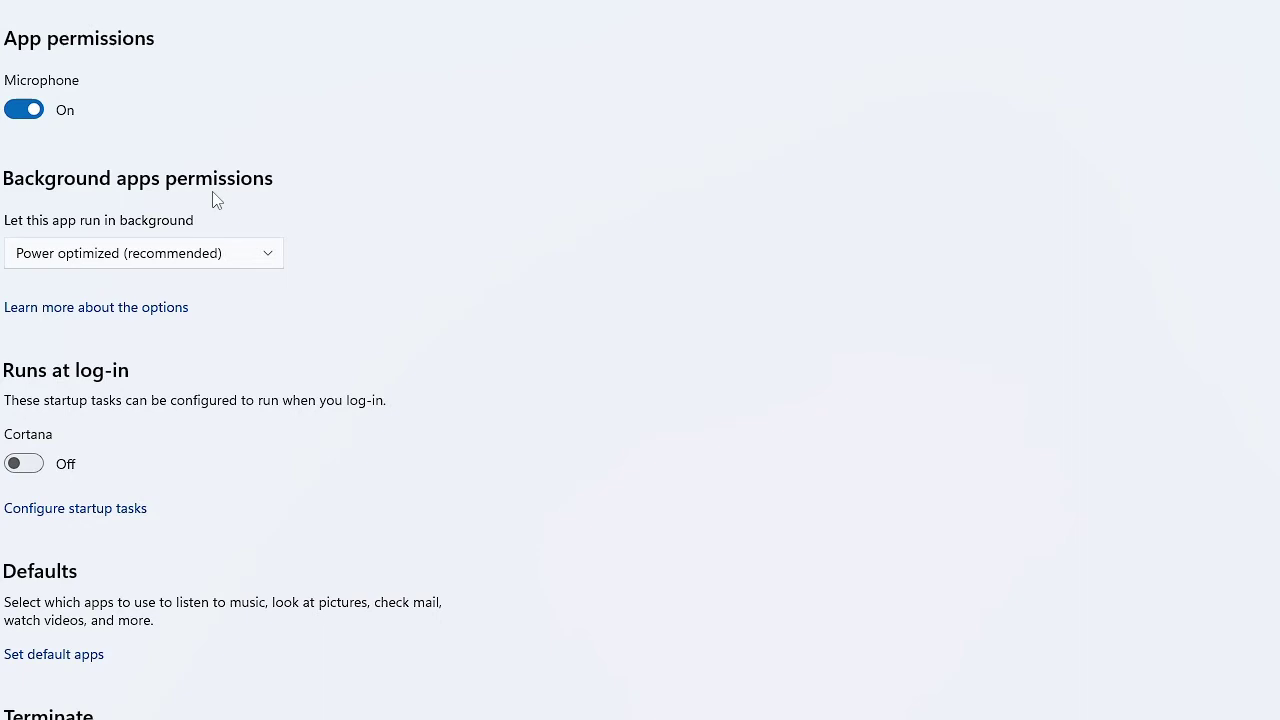
click(244, 261)
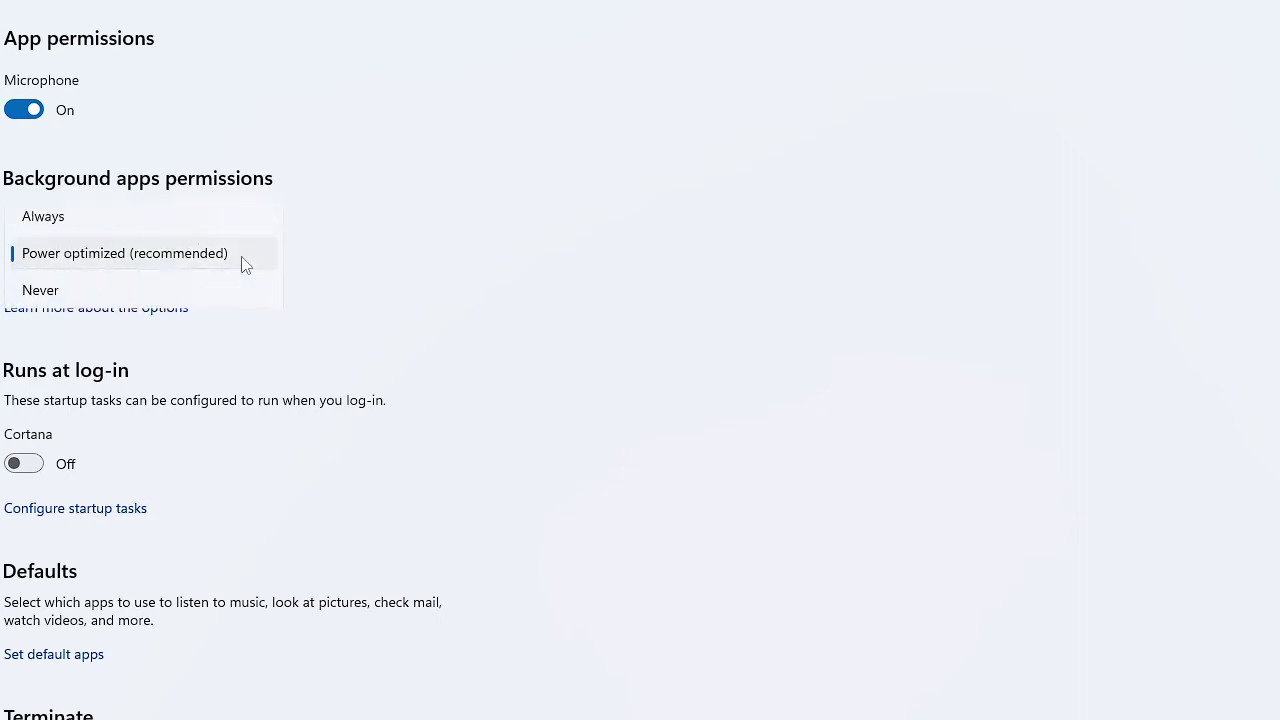
click(77, 290)
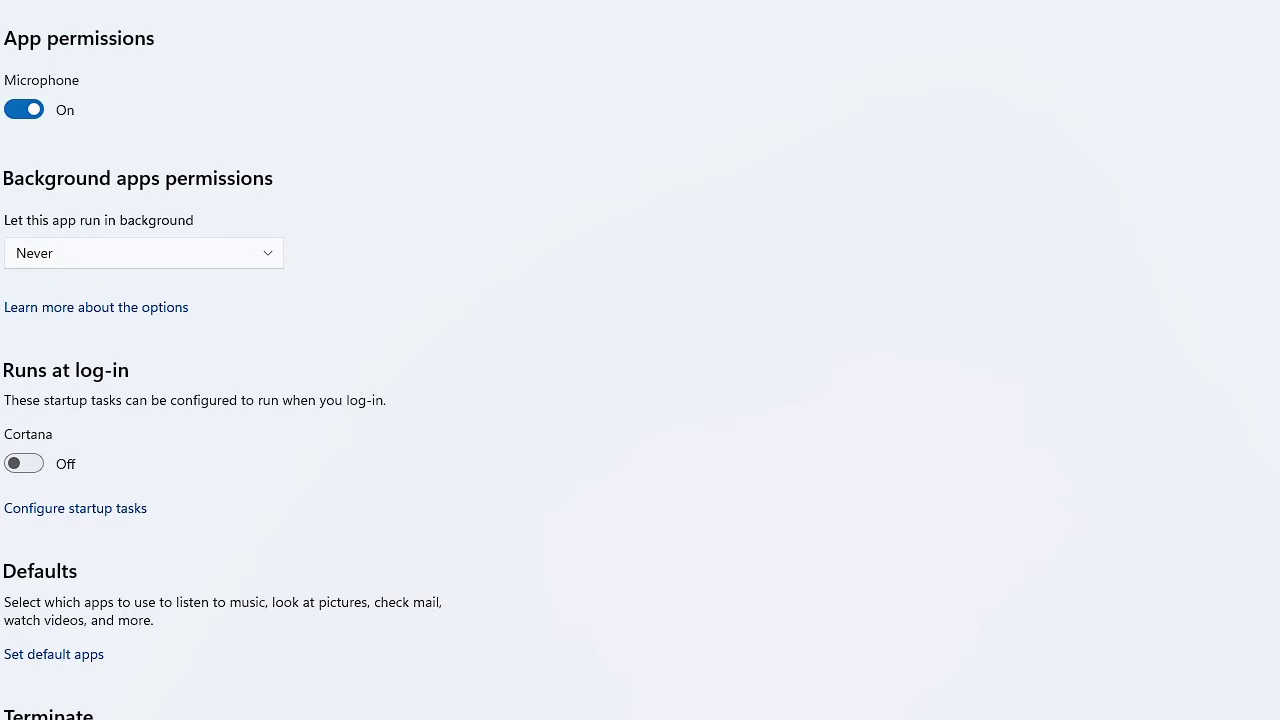
- Set Mail and Calendar's background running permission to Never in its advanced options
key(alt+Left)
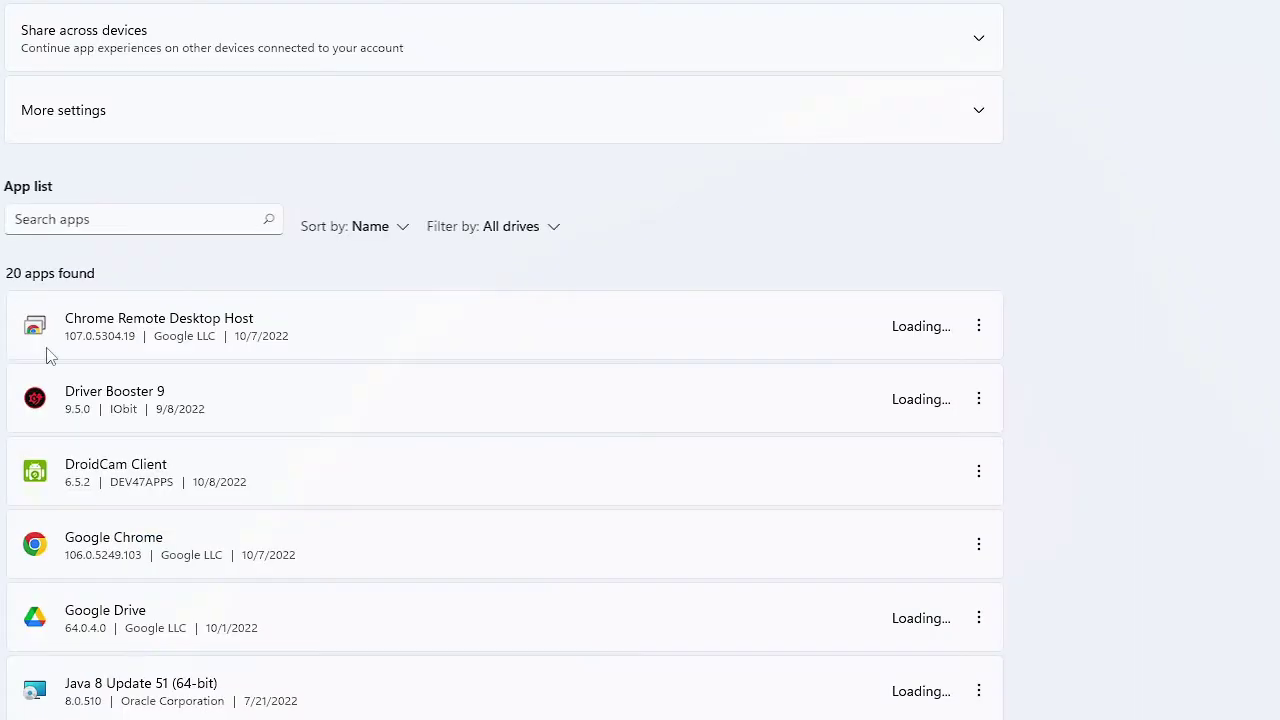
scroll(193, 506, down, 3)
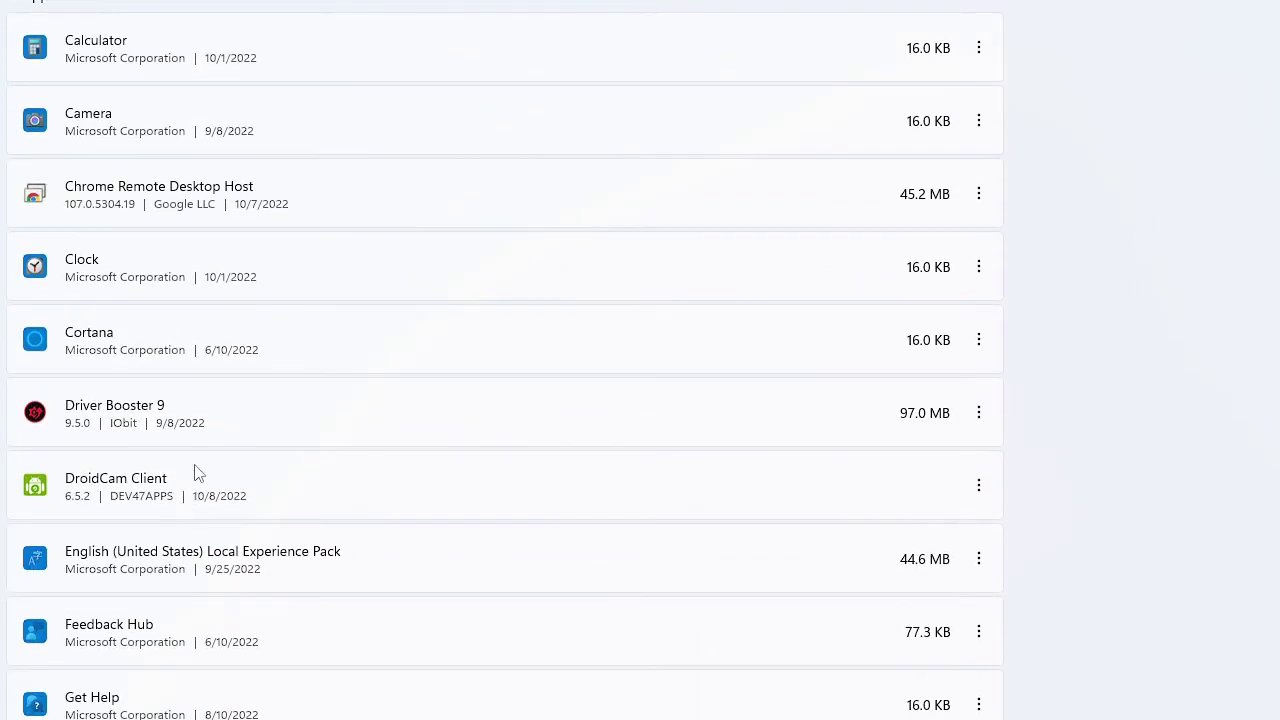
scroll(170, 392, down, 5)
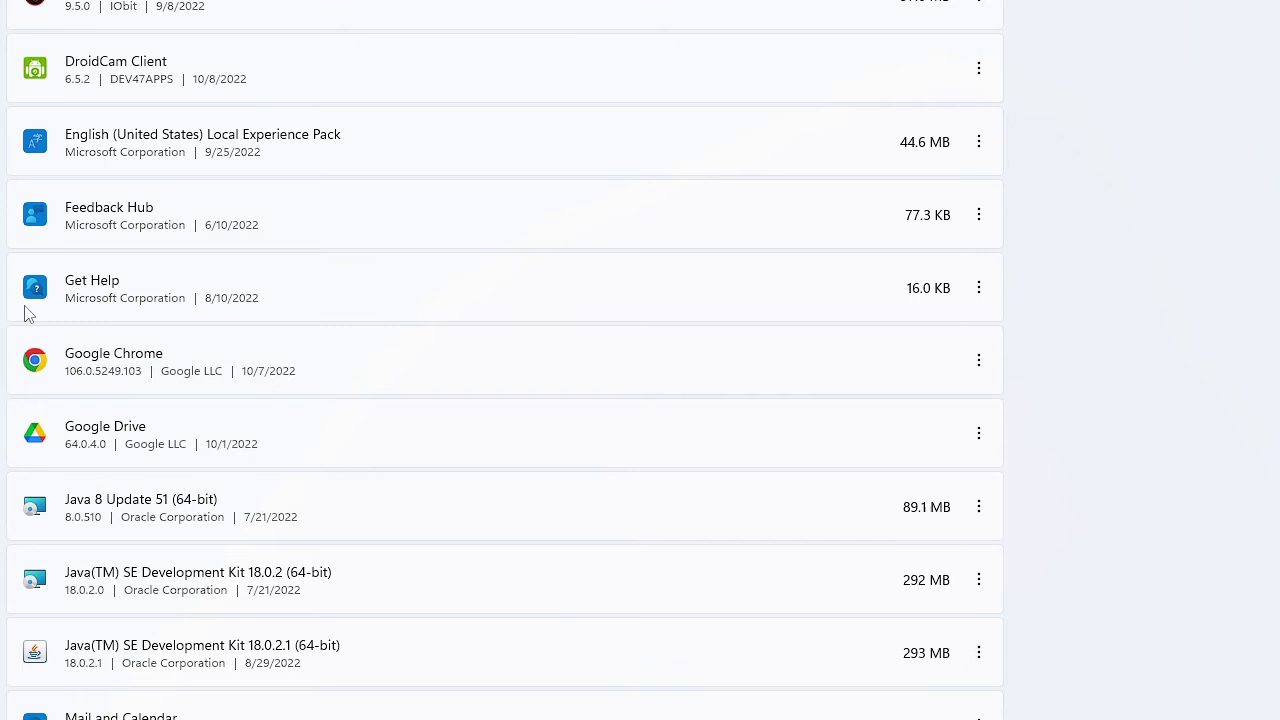
scroll(27, 310, down, 3)
scroll(30, 325, down, 2)
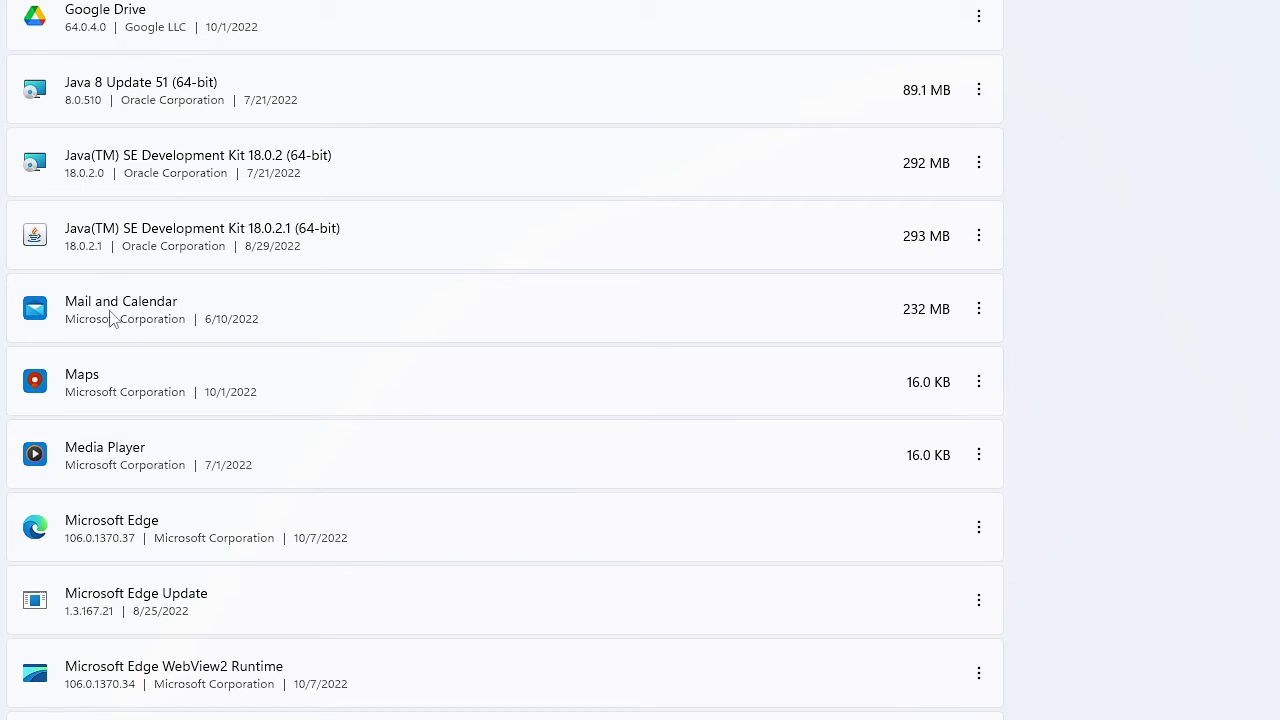
click(979, 310)
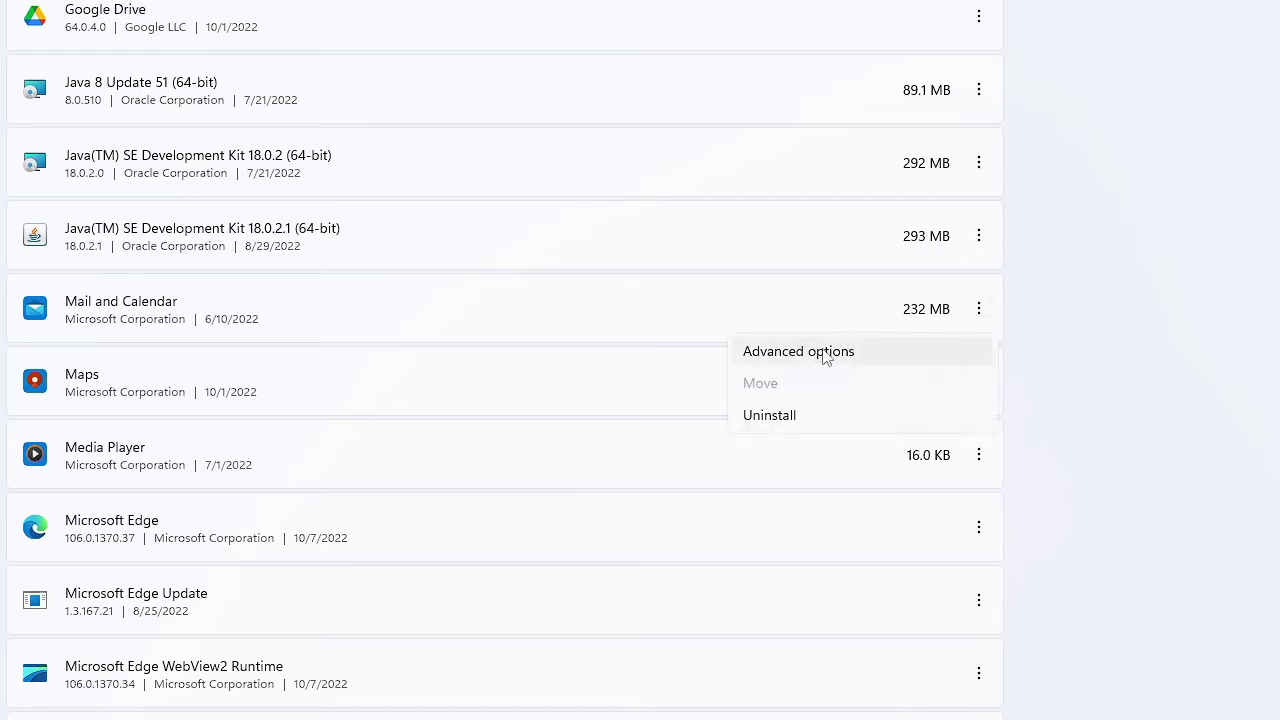
click(823, 351)
scroll(382, 355, down, 4)
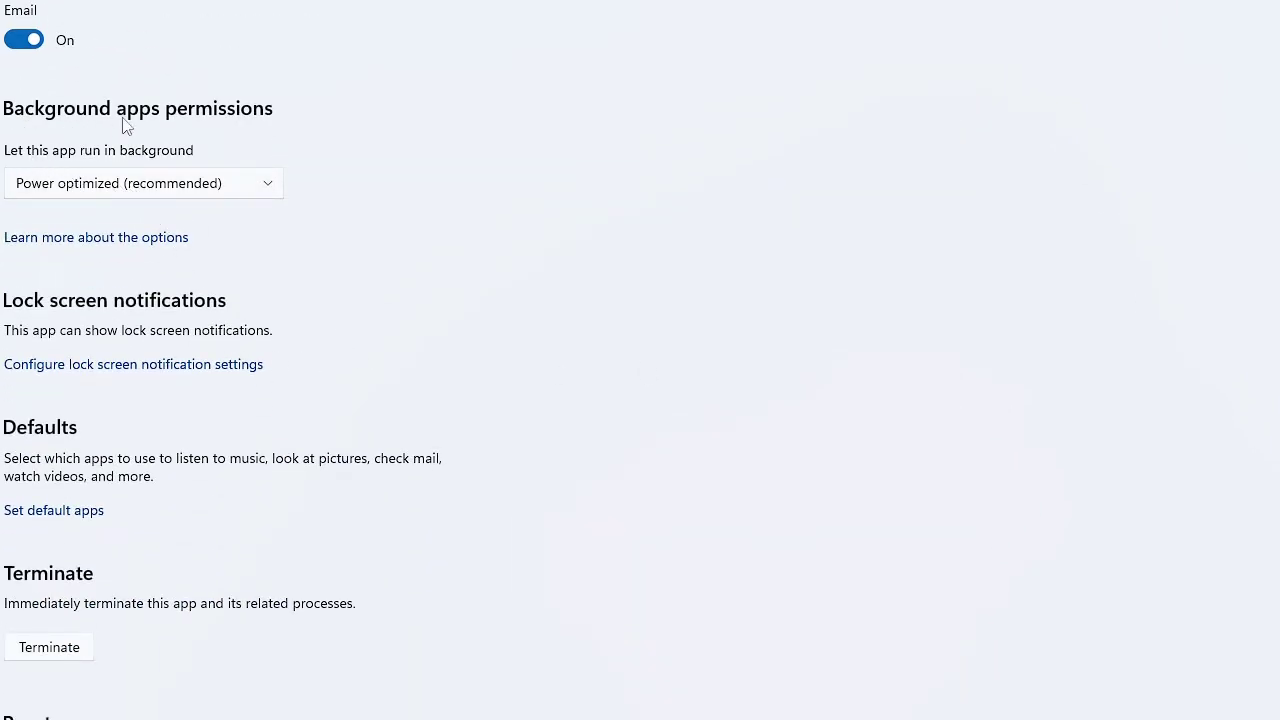
click(247, 193)
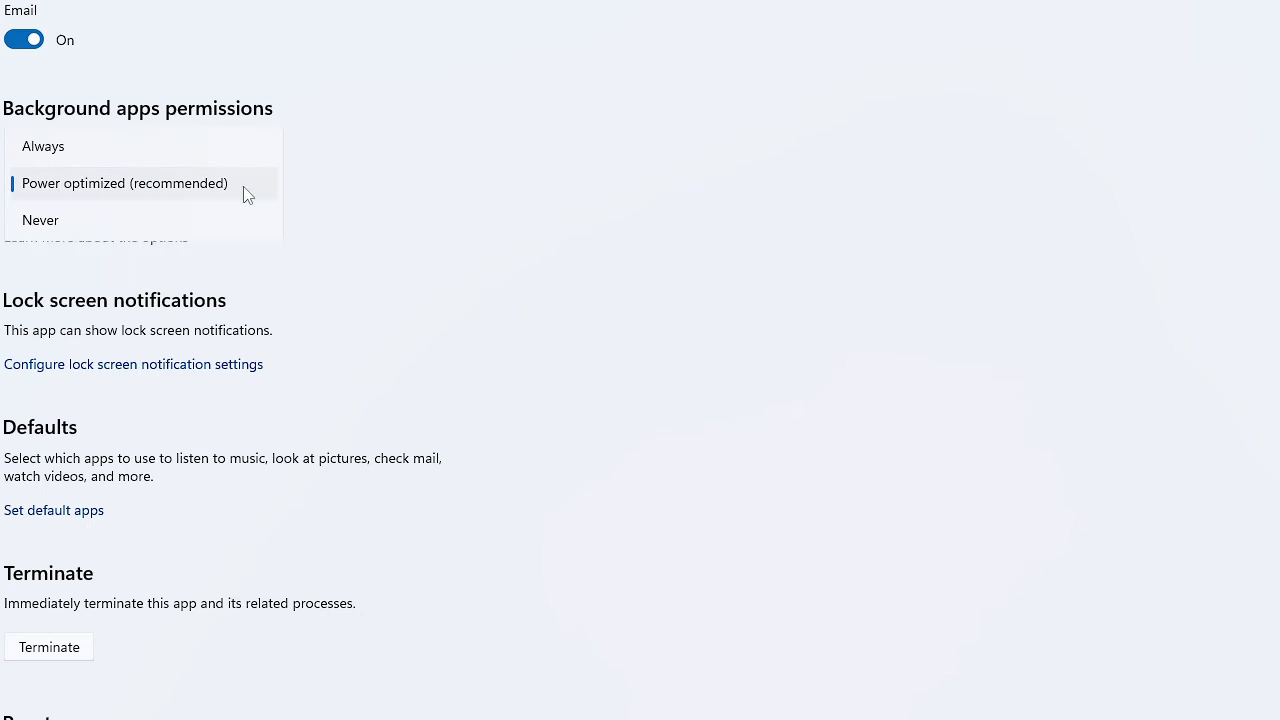
click(91, 227)
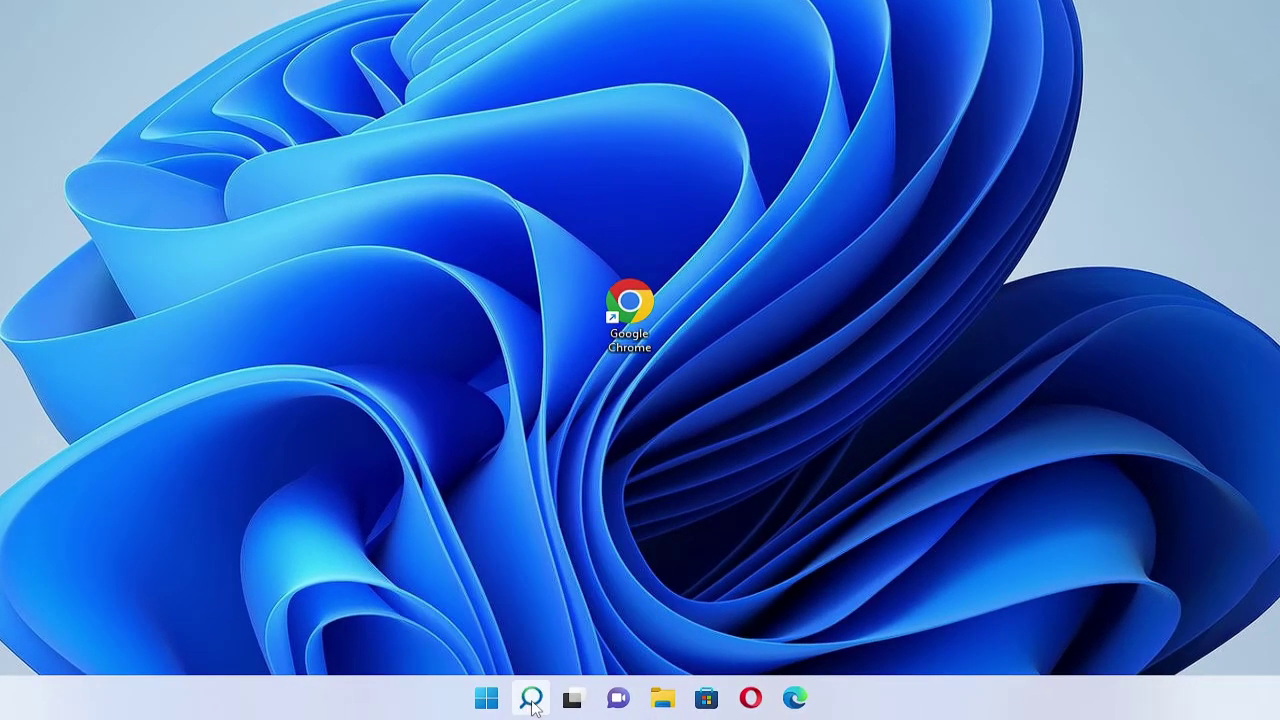
- Launch the Services app by searching 'services' and locate the Windows Update service
click(568, 705)
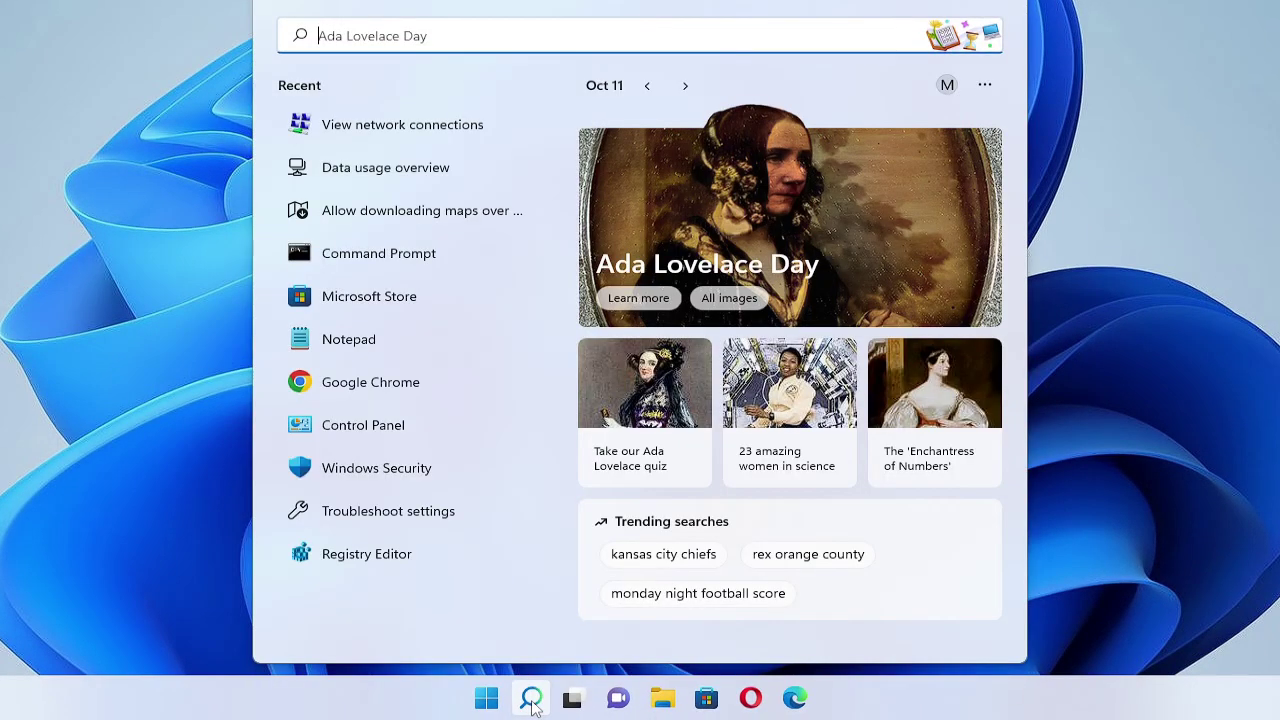
text(serv)
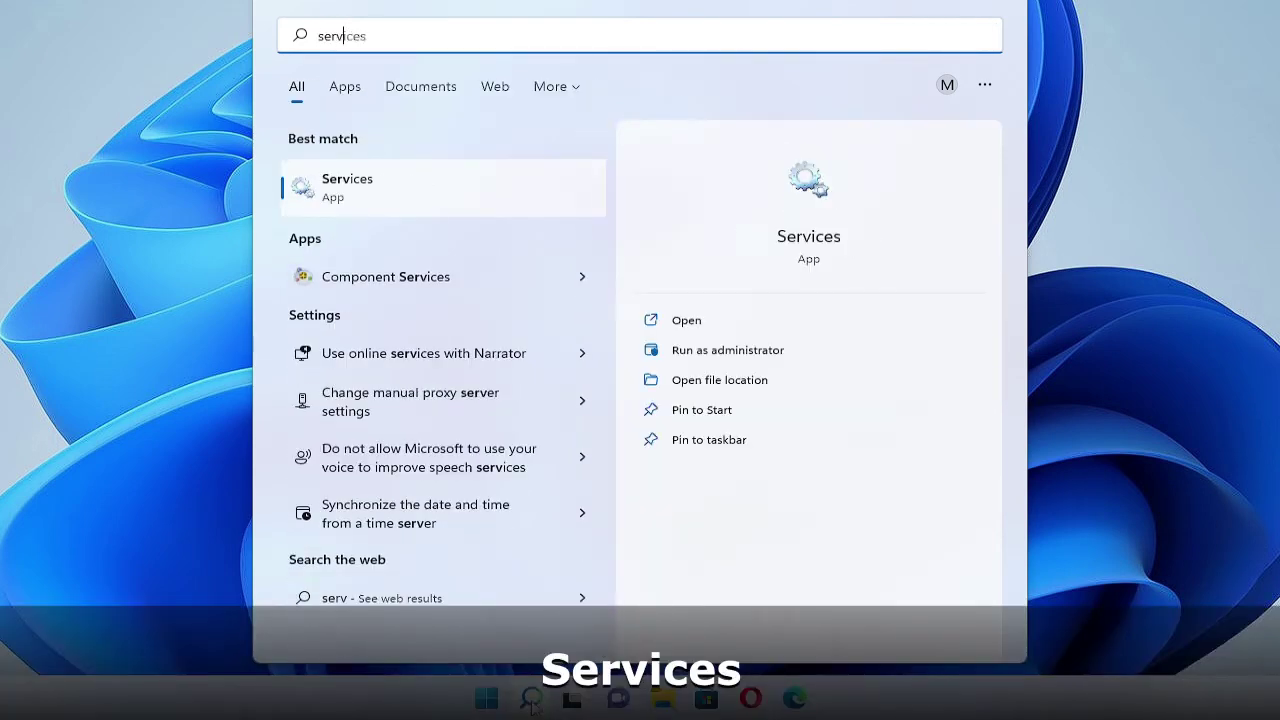
text(ices)
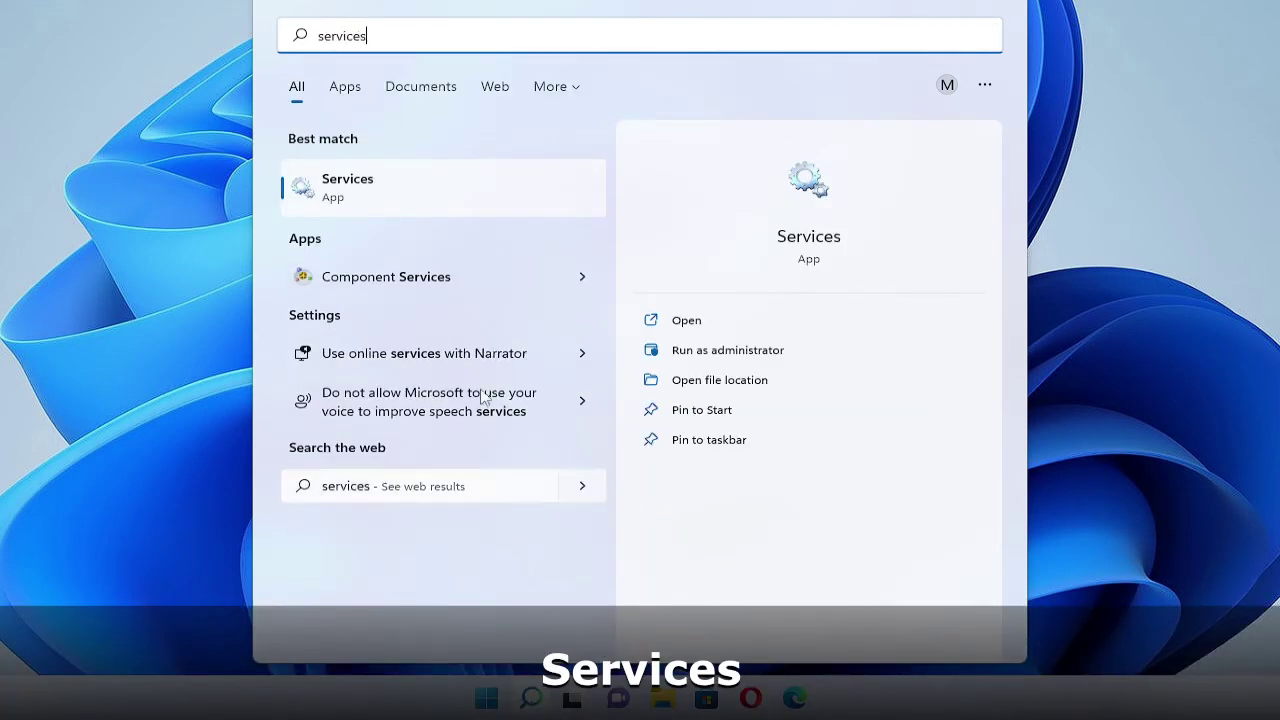
click(388, 204)
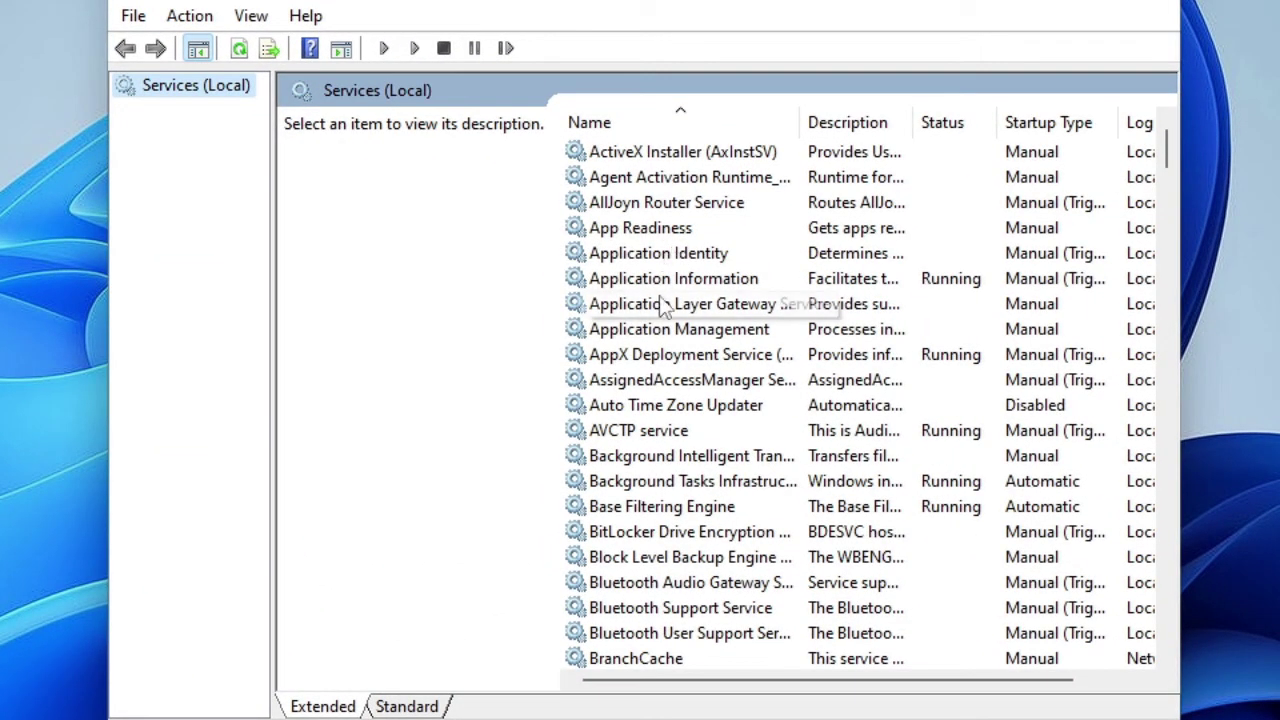
click(661, 305)
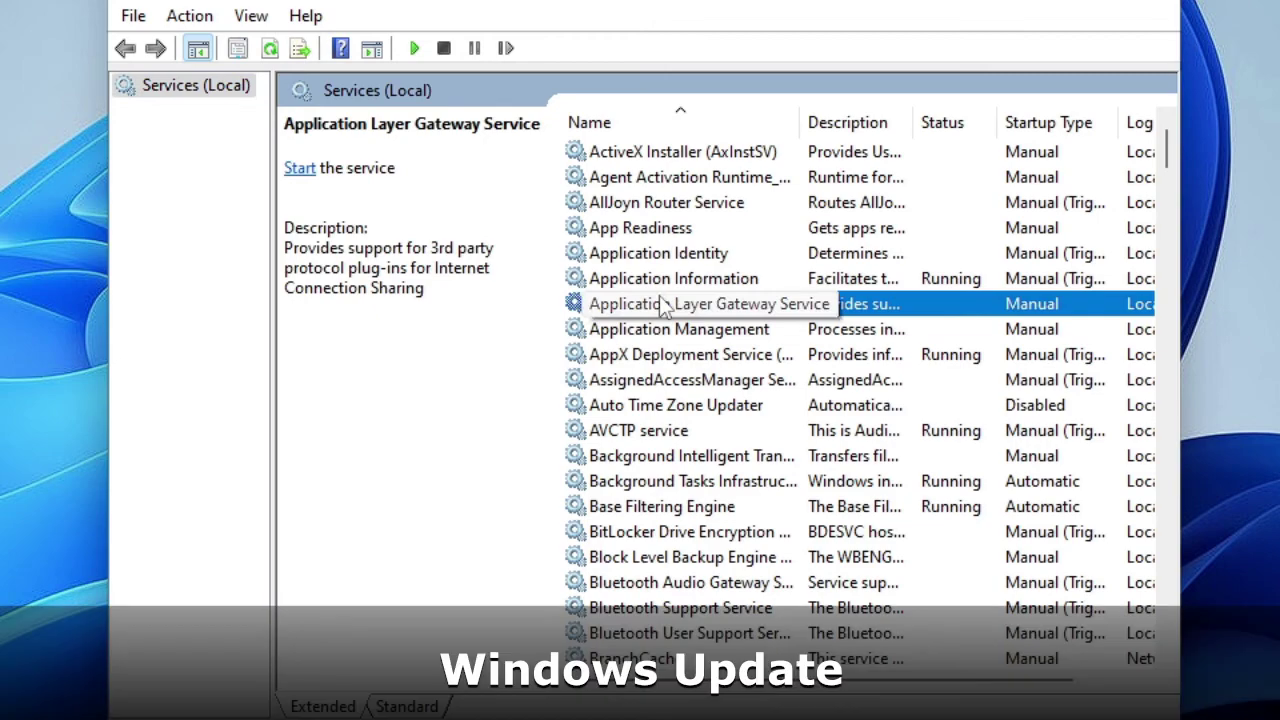
key(w)
click(655, 284)
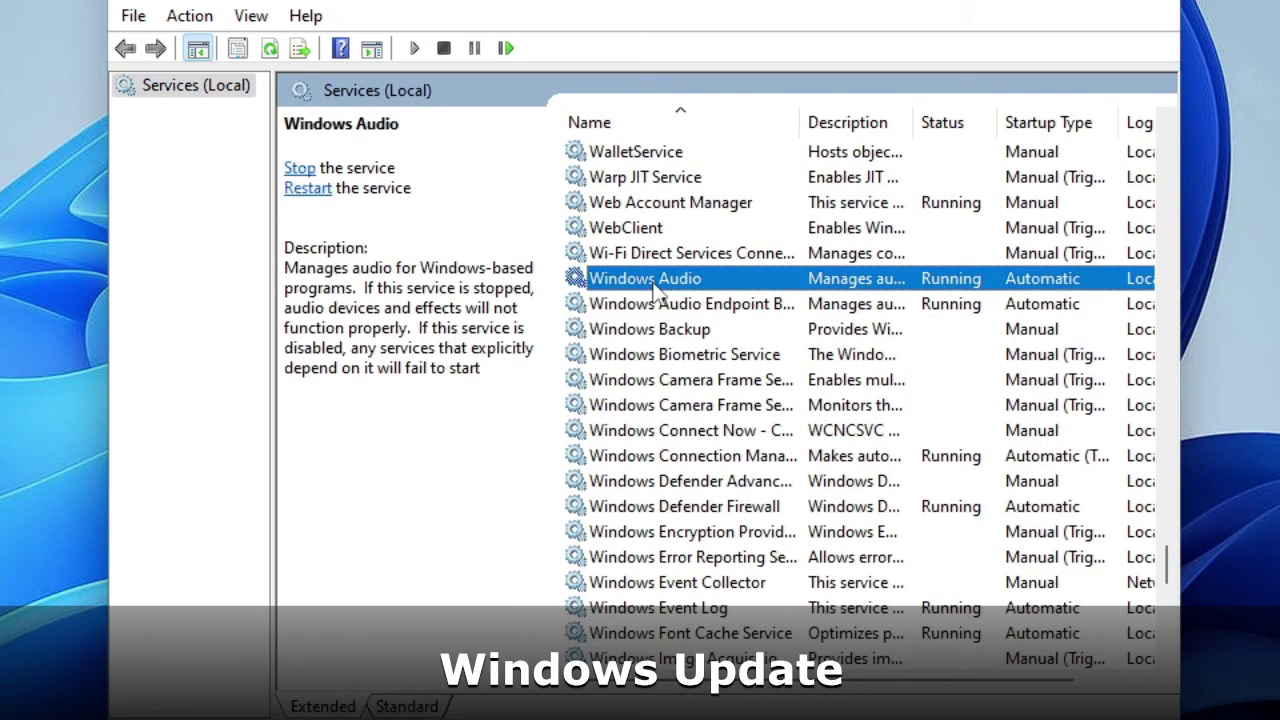
scroll(655, 330, down, 1)
scroll(657, 345, down, 2)
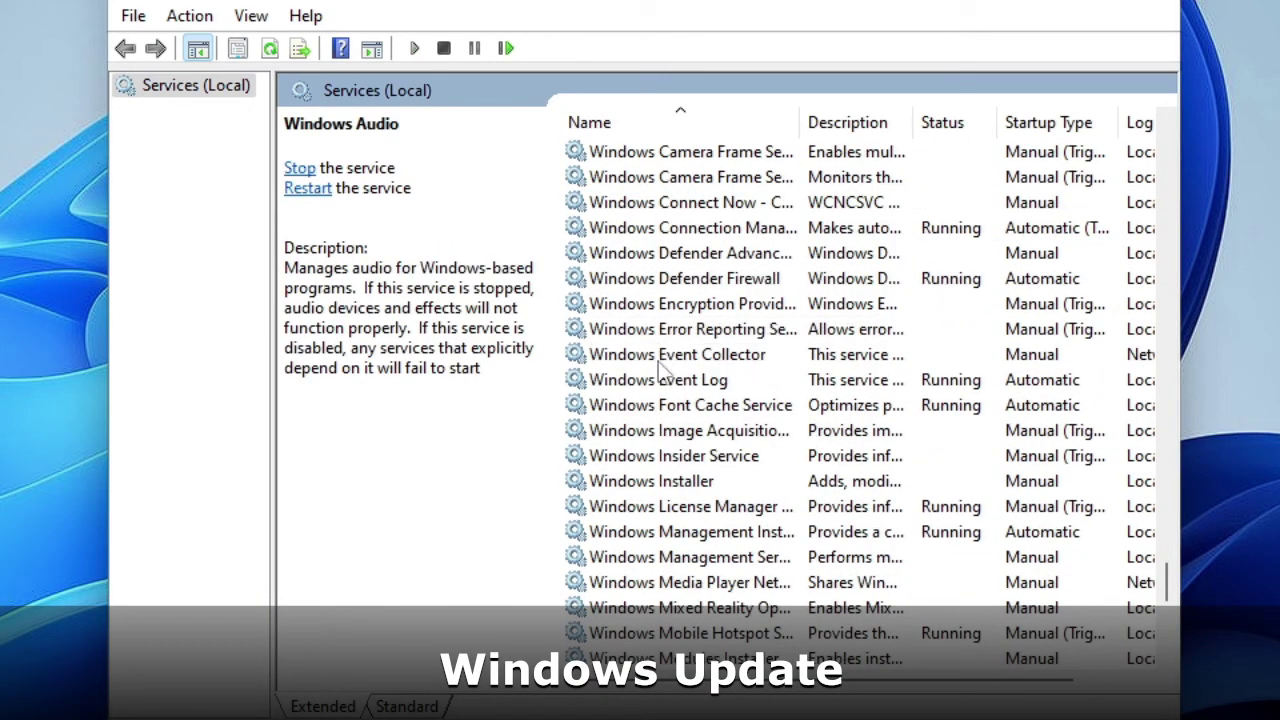
click(660, 380)
scroll(668, 396, down, 4)
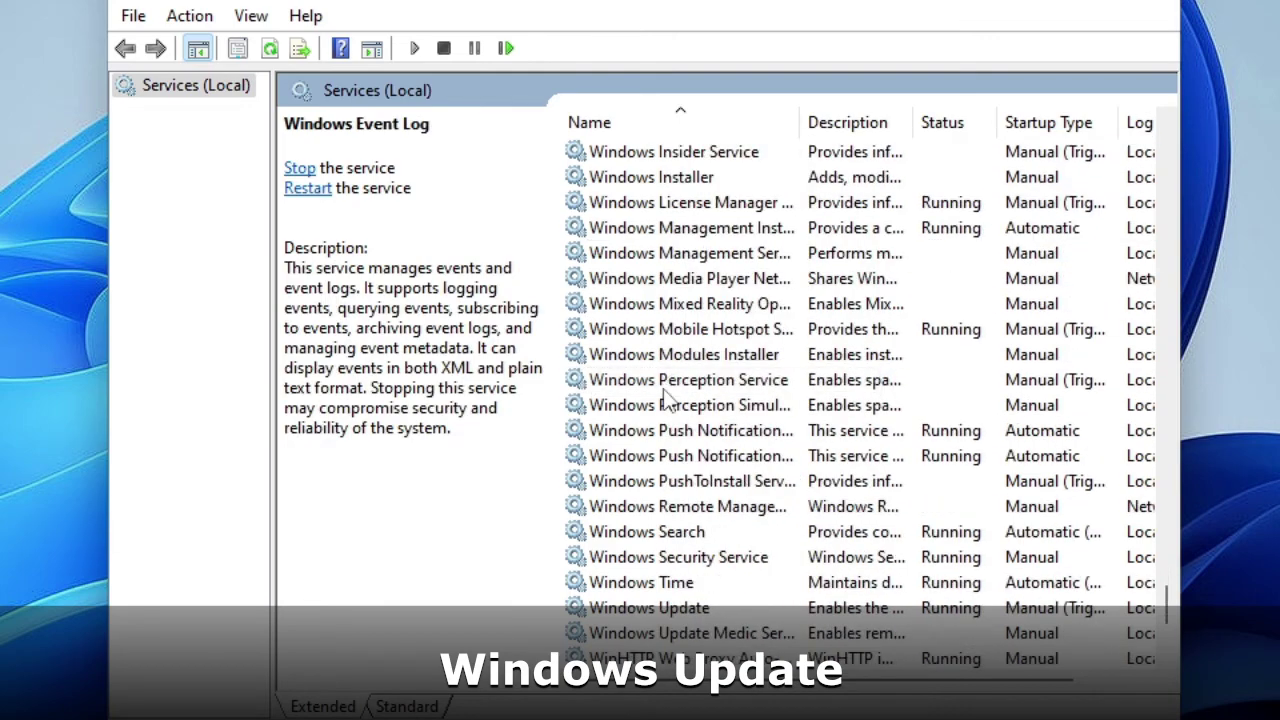
click(682, 609)
scroll(700, 540, down, 2)
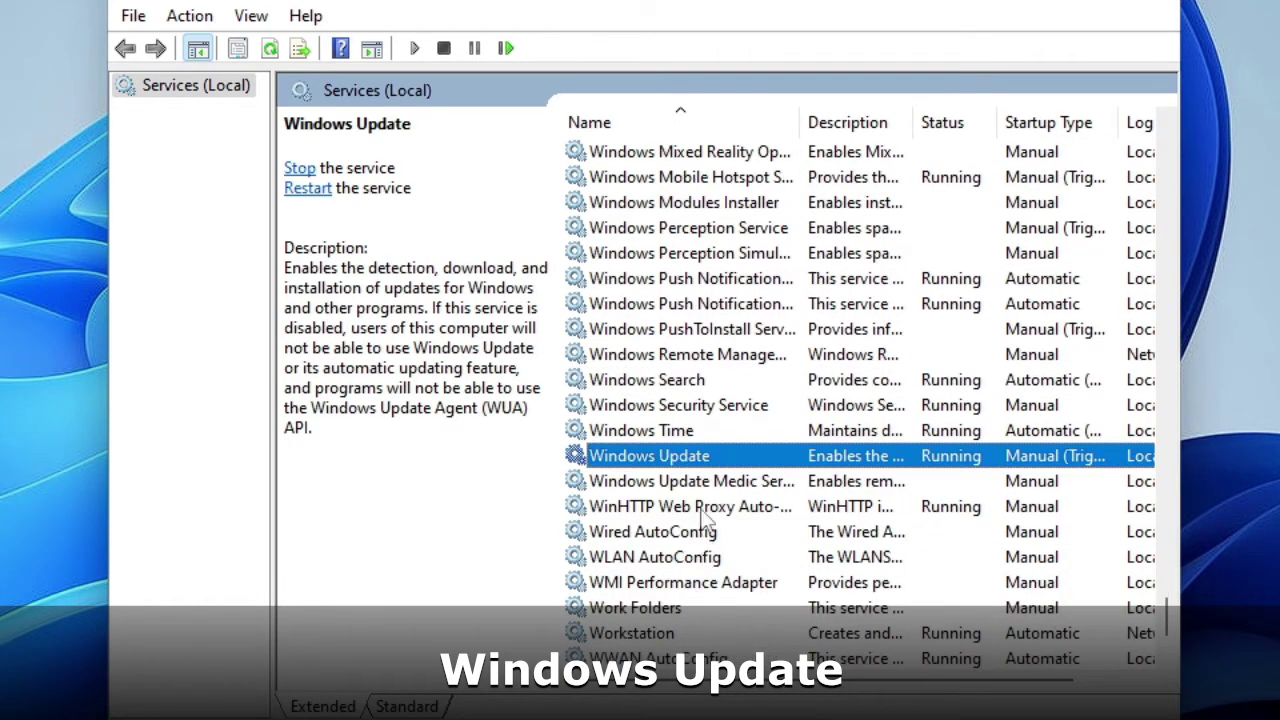
- Set Windows Update's startup type to Disabled, stop the service, and apply the change
double_click(740, 466)
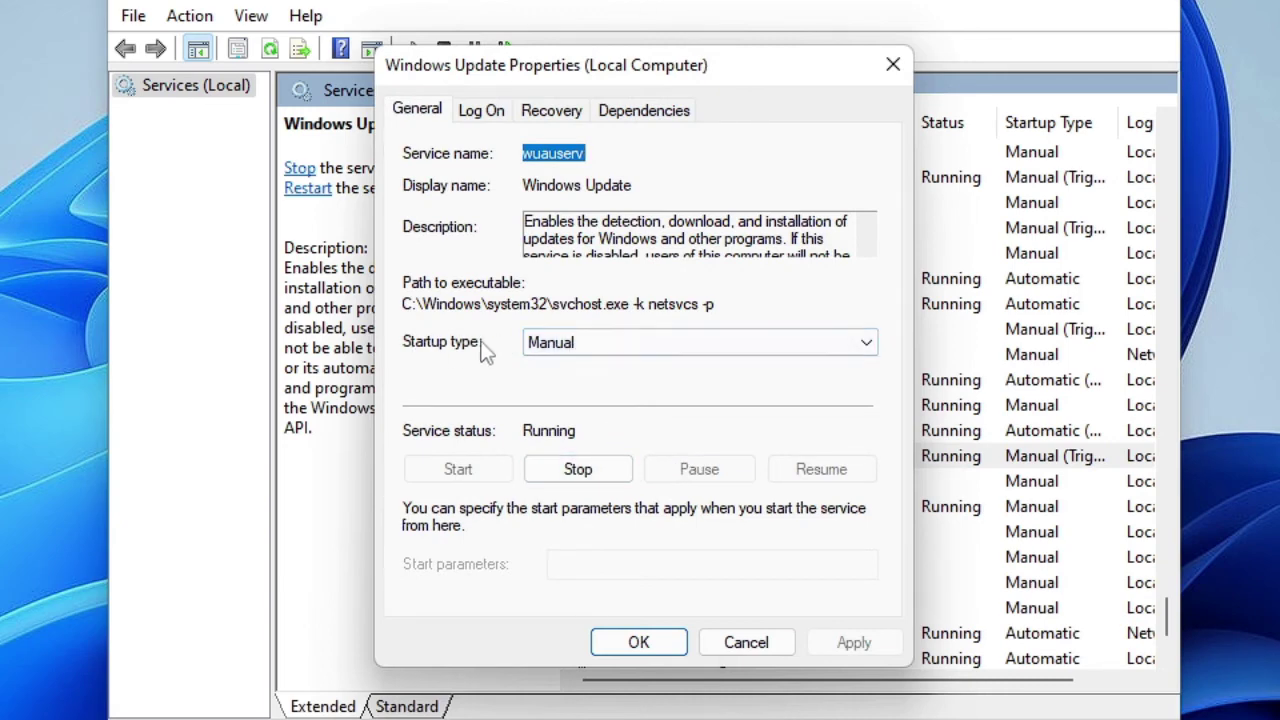
click(580, 343)
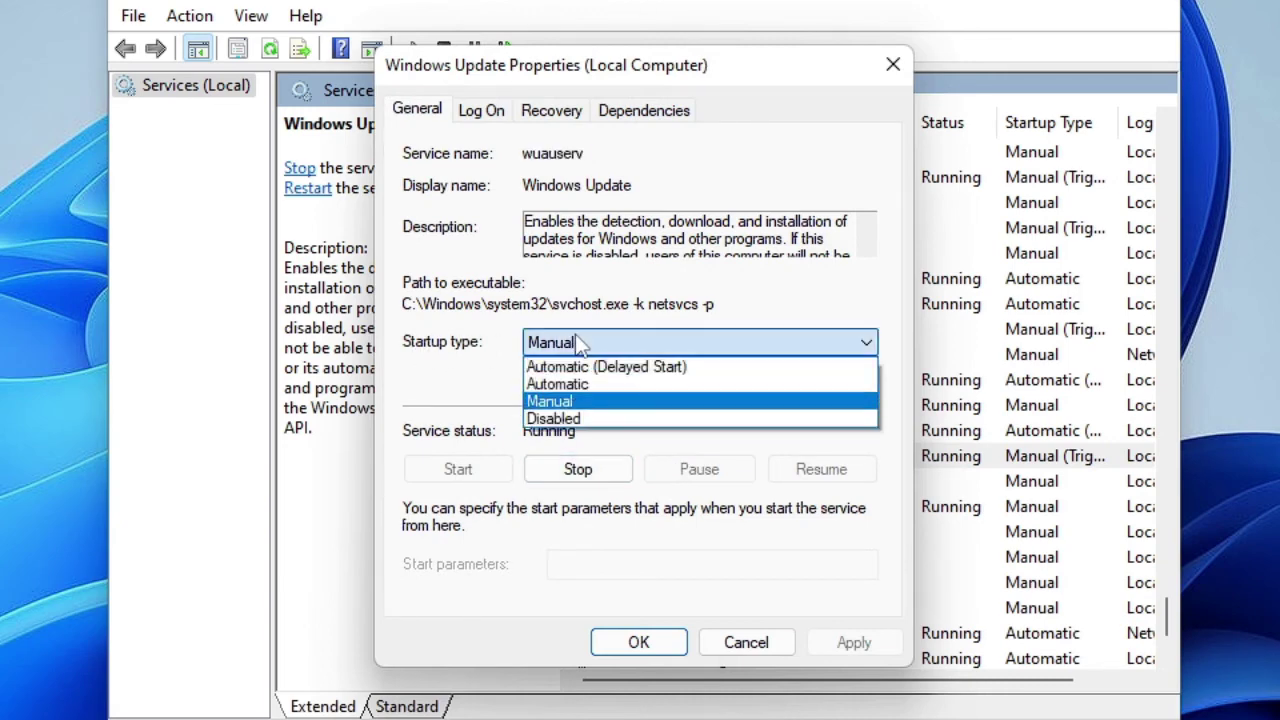
click(560, 418)
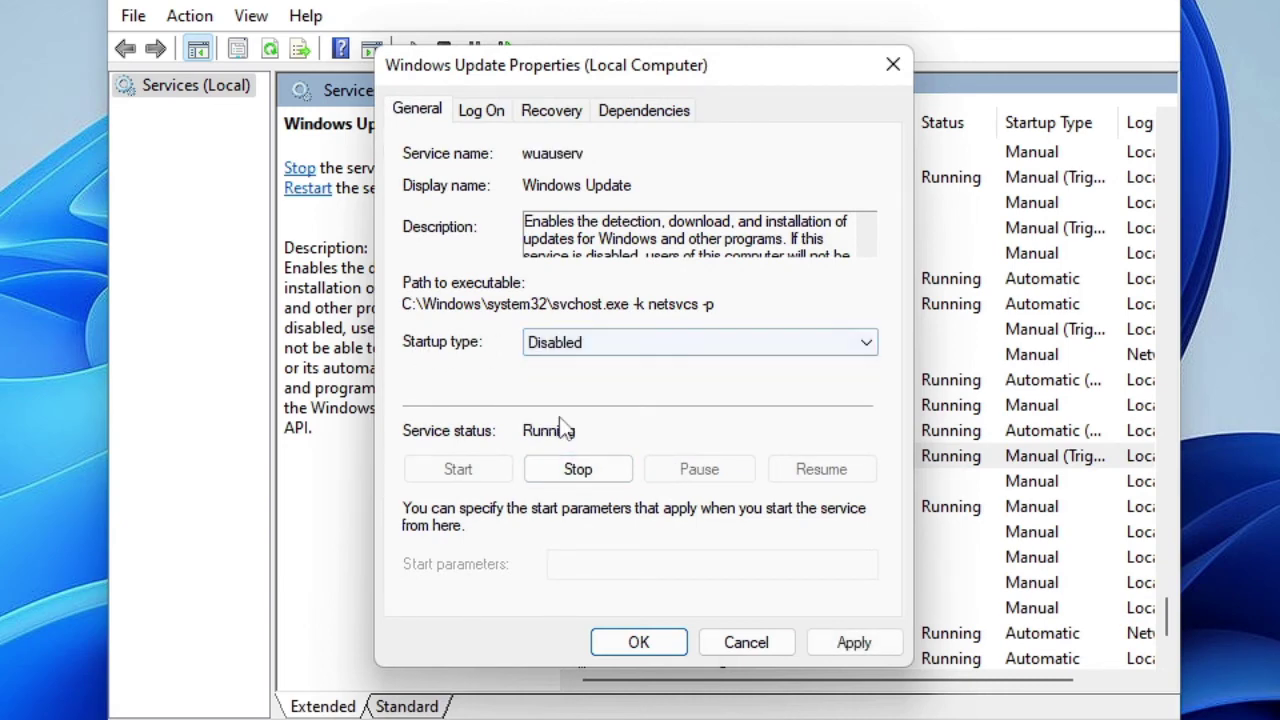
click(590, 480)
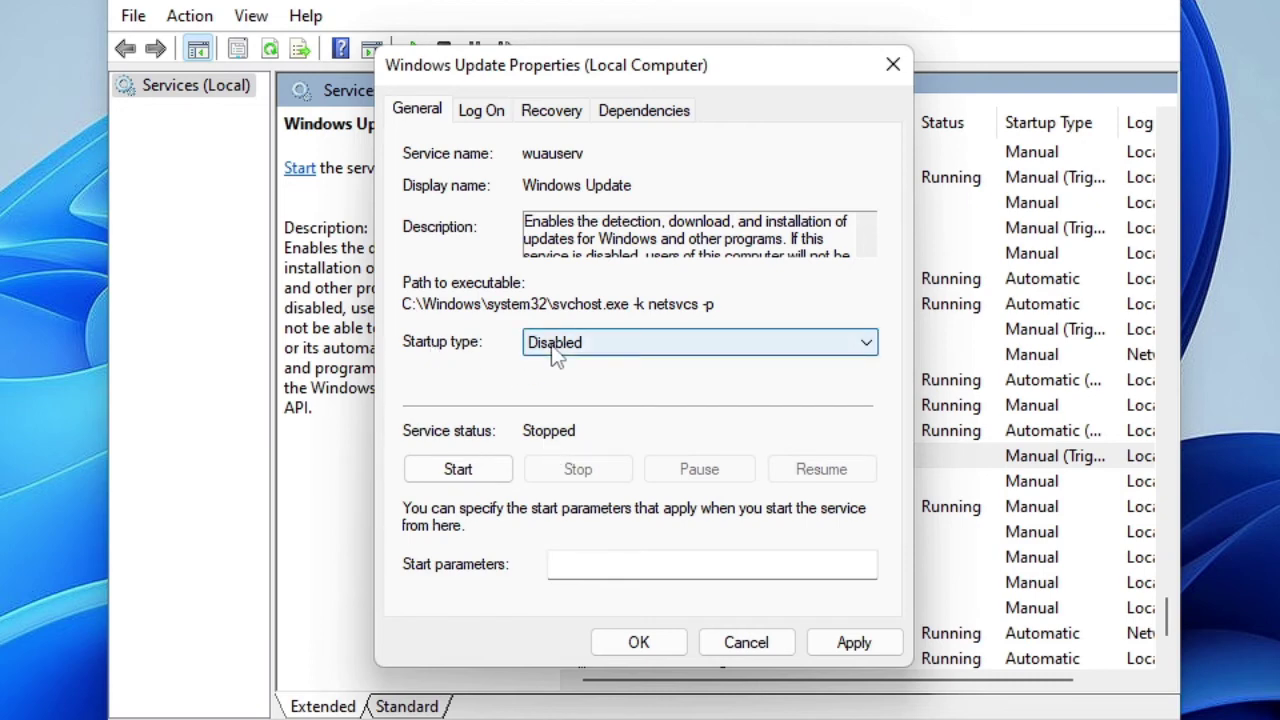
click(851, 645)
- Confirm the Windows Update properties and find Background Intelligent Transfer Service in the list
click(640, 645)
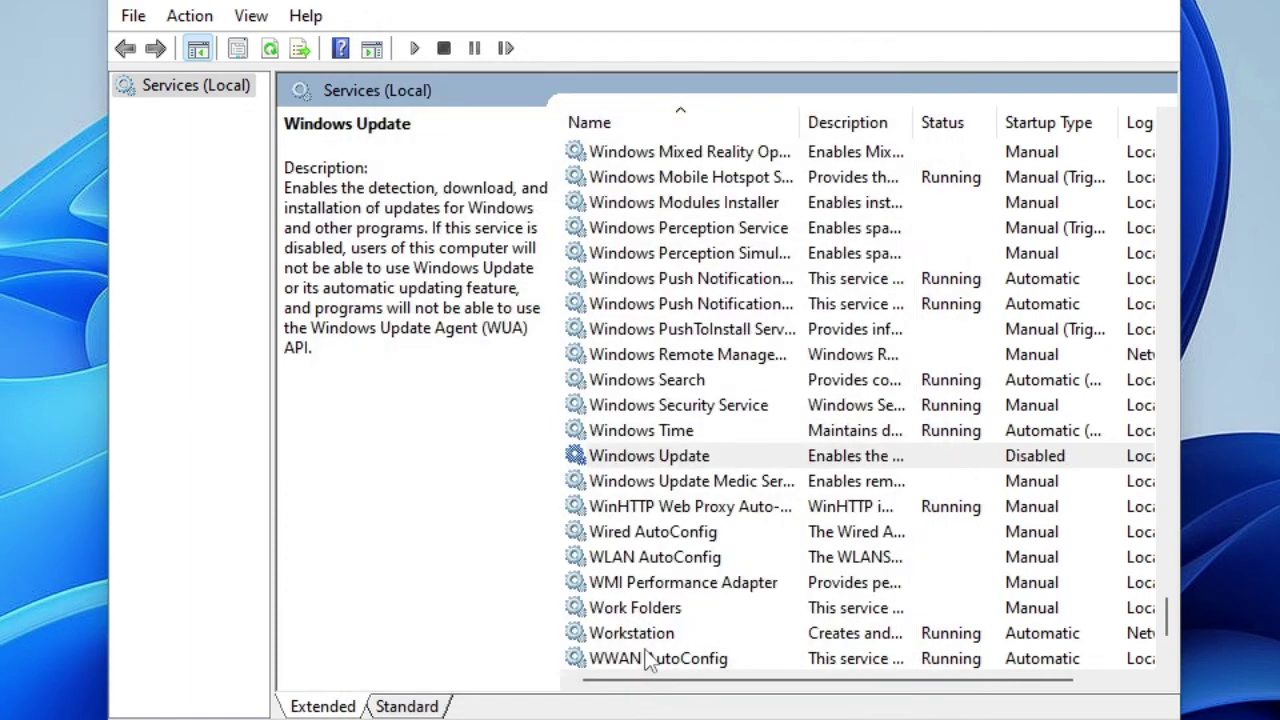
click(712, 533)
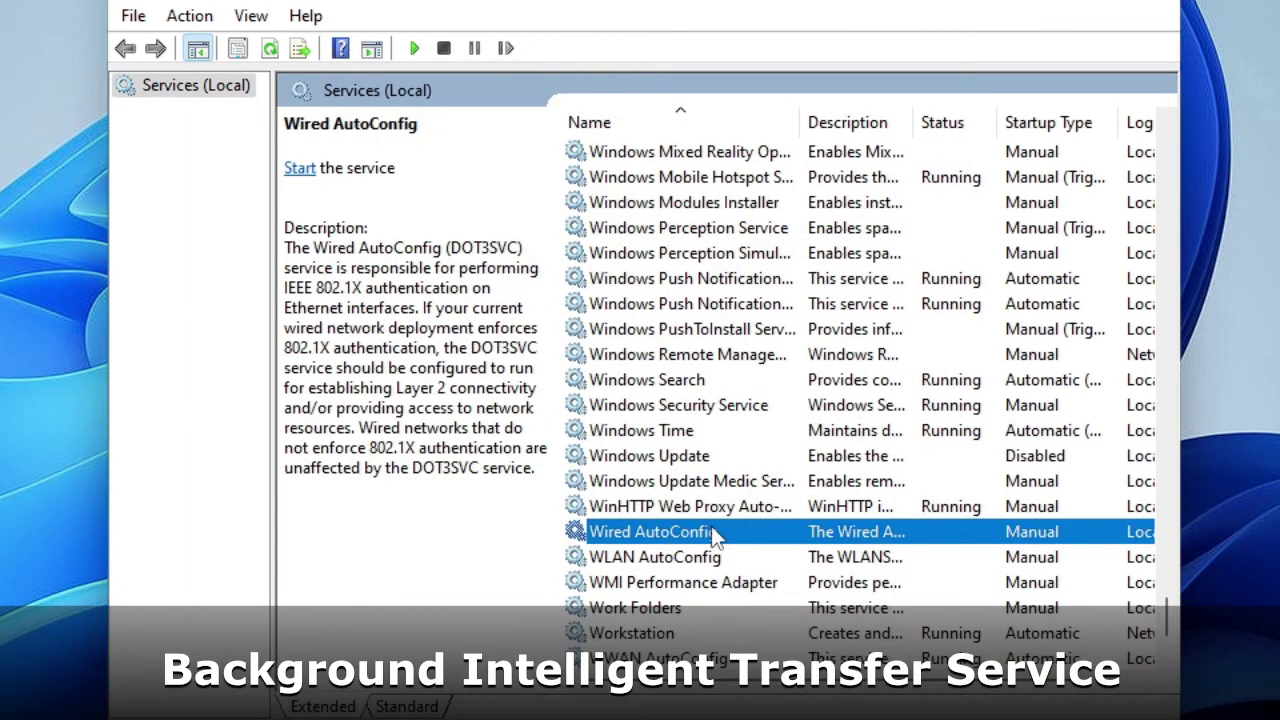
click(729, 439)
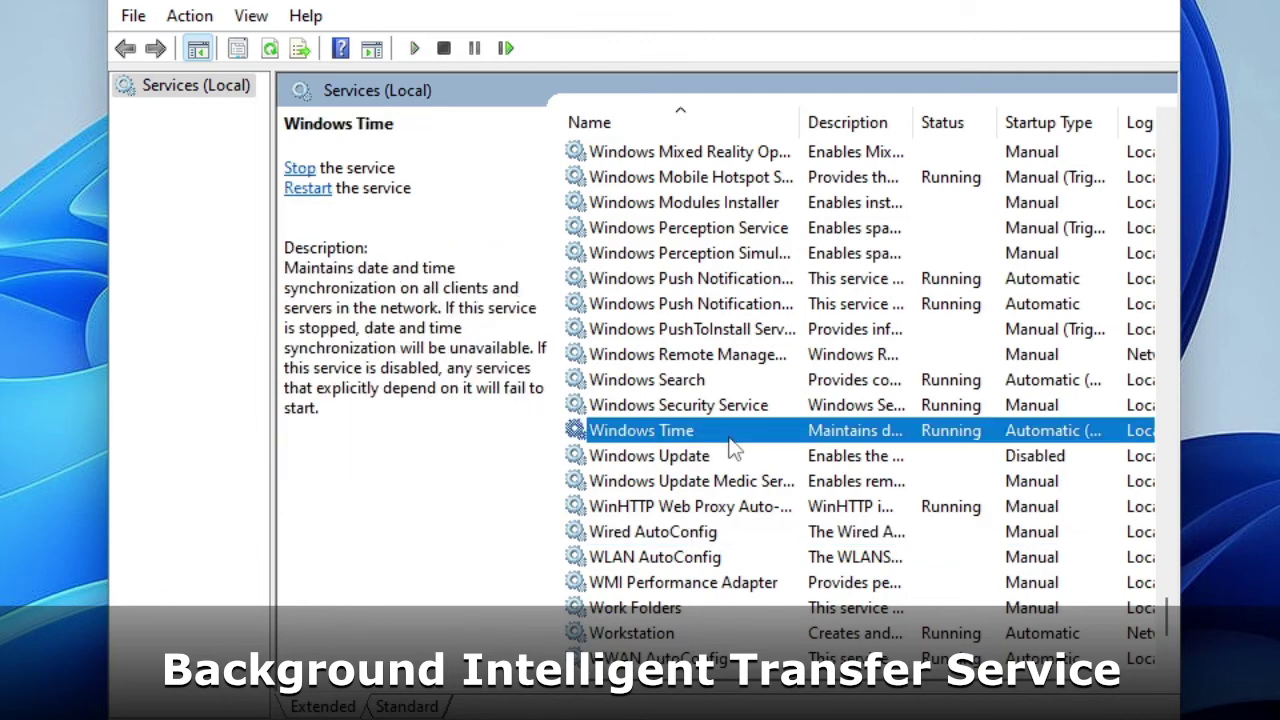
click(707, 381)
key(b)
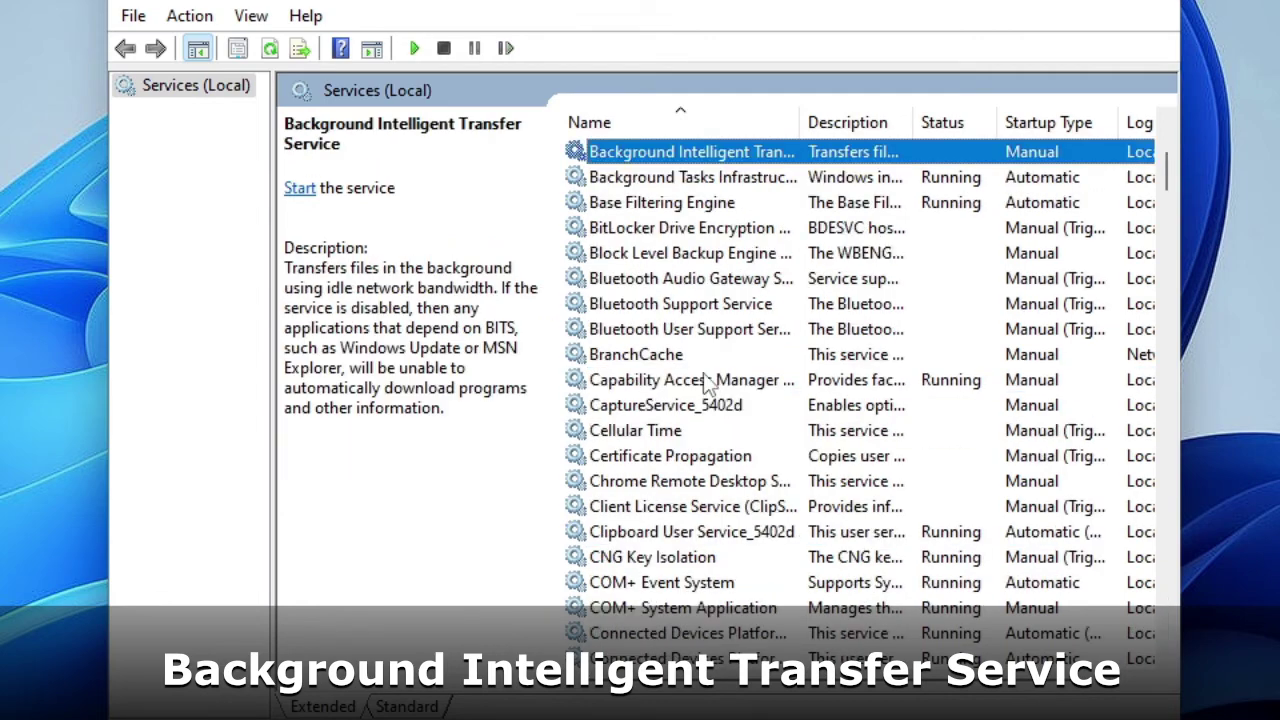
scroll(708, 380, up, 2)
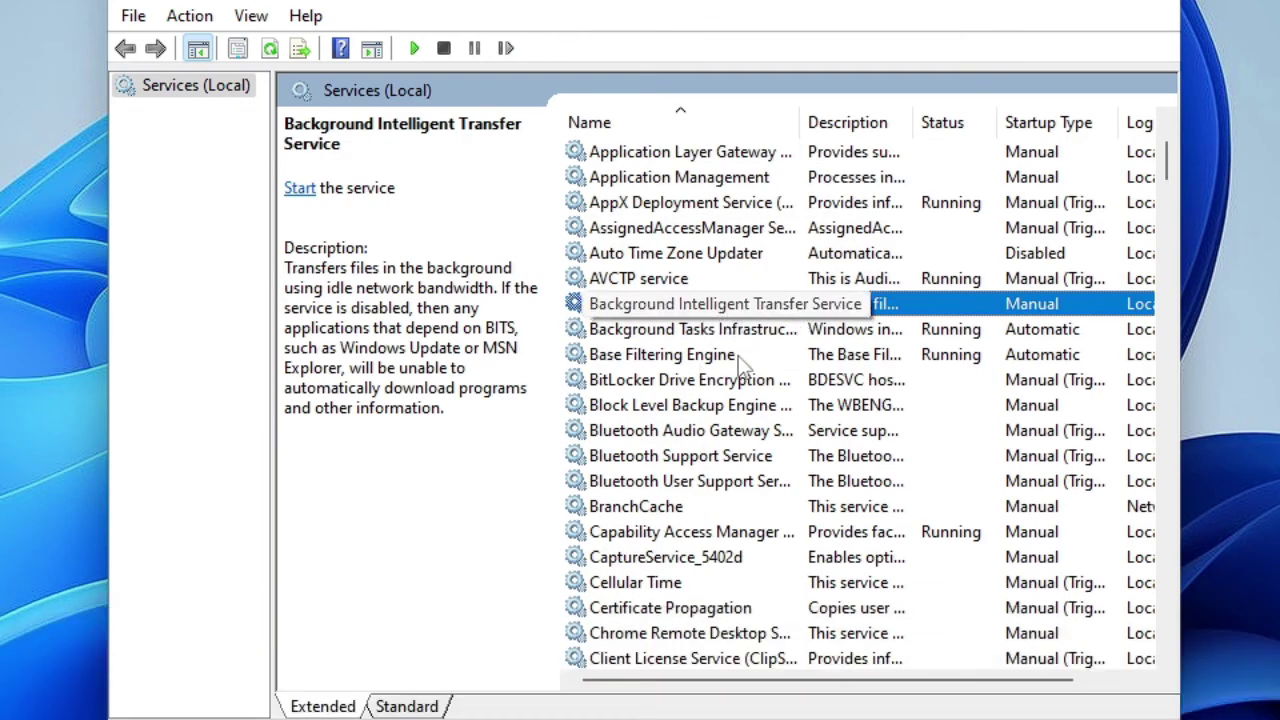
click(740, 354)
- Set the Background Intelligent Transfer Service startup type to Disabled, apply, and close its properties
double_click(740, 304)
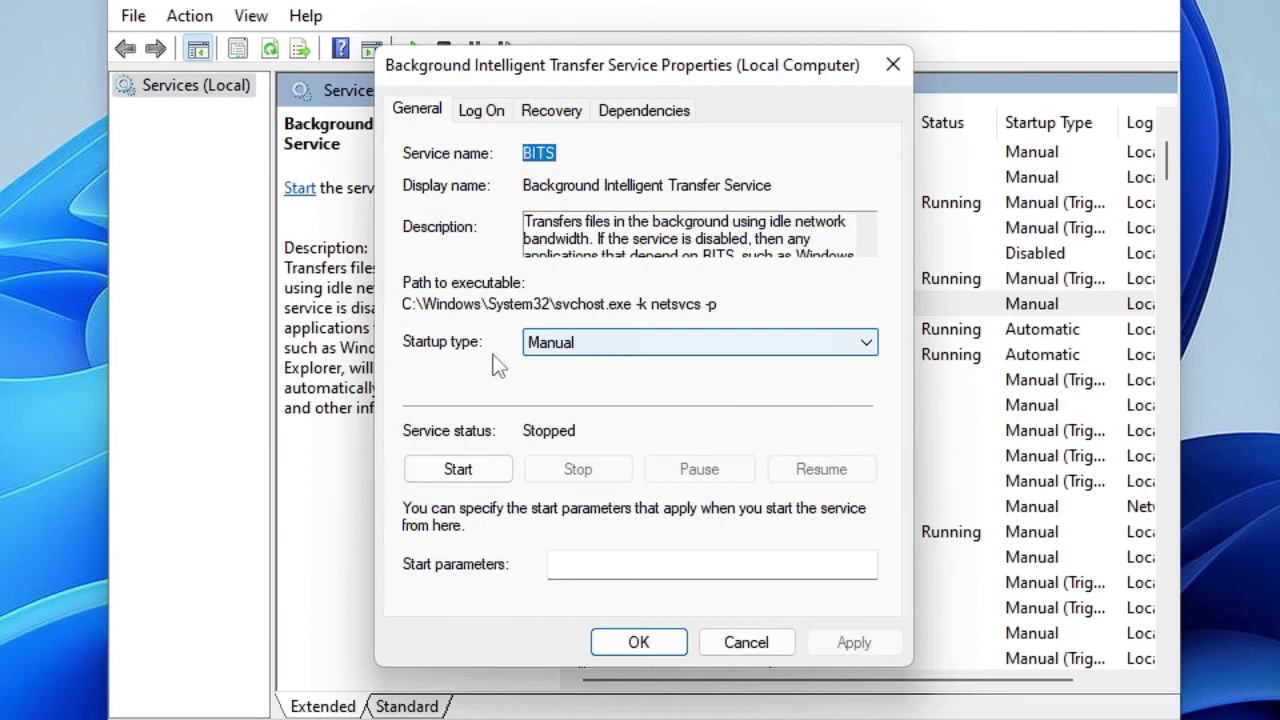
click(586, 341)
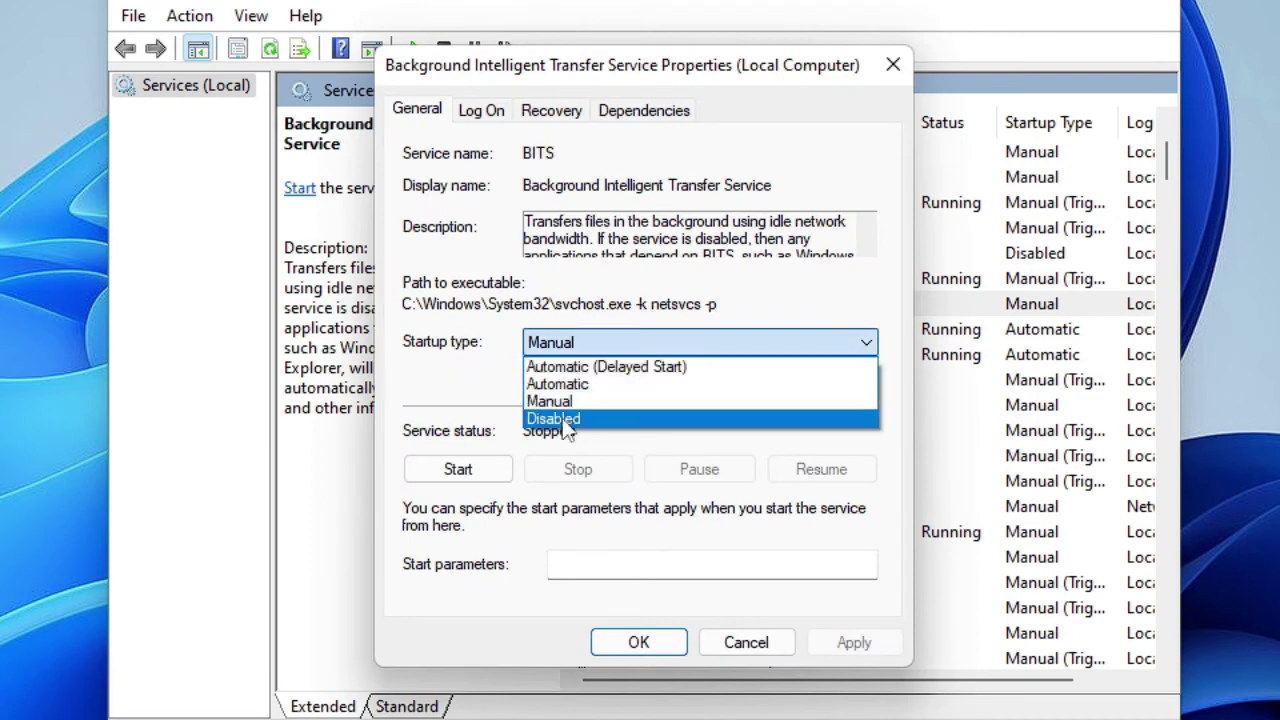
click(566, 418)
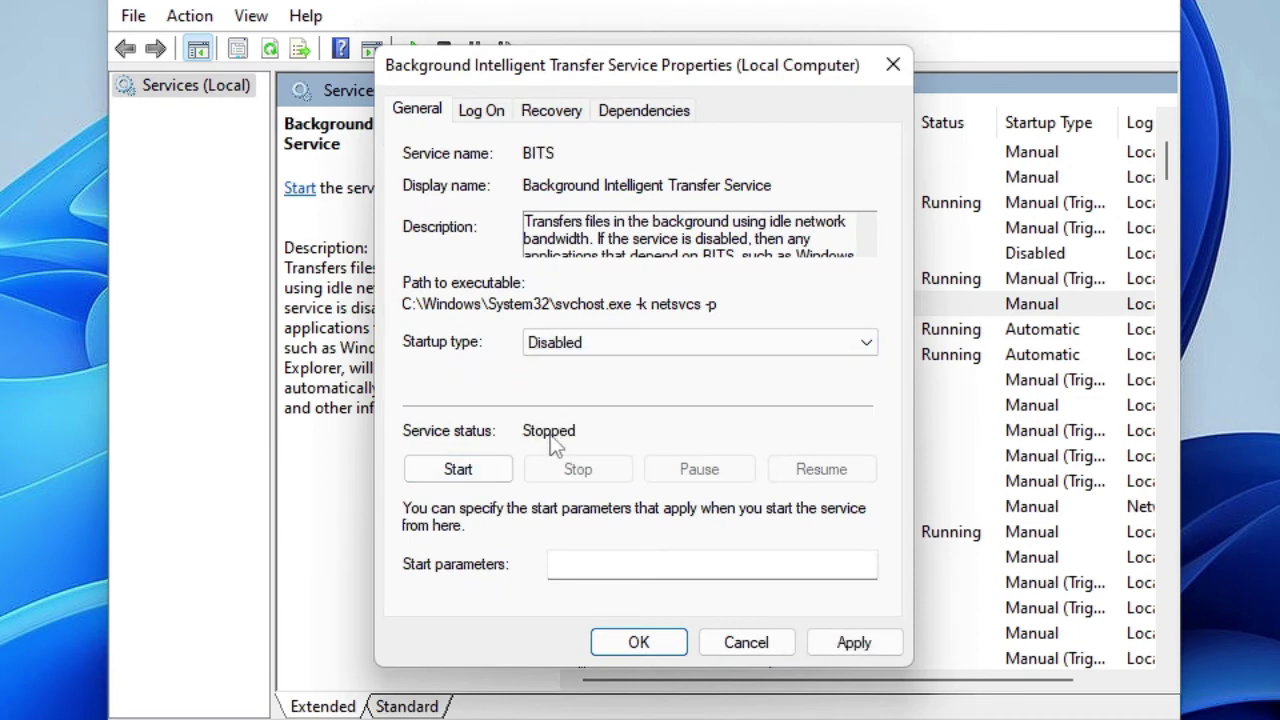
click(853, 641)
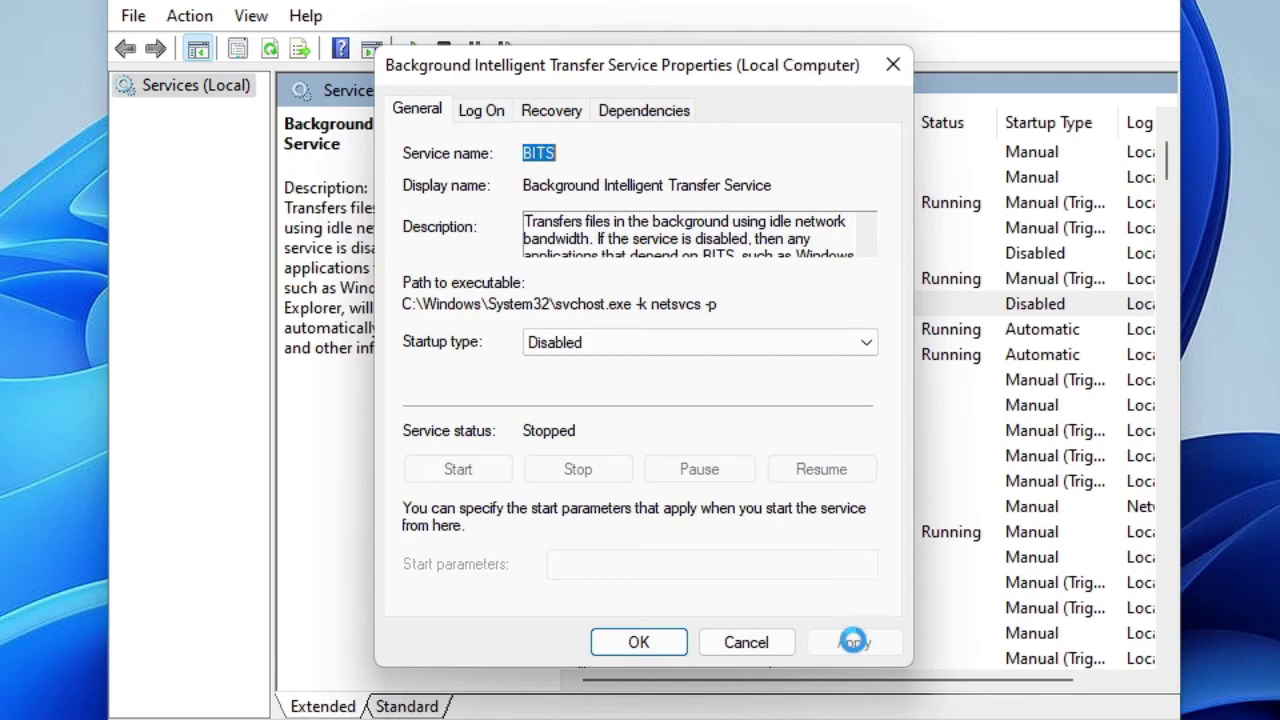
click(650, 642)
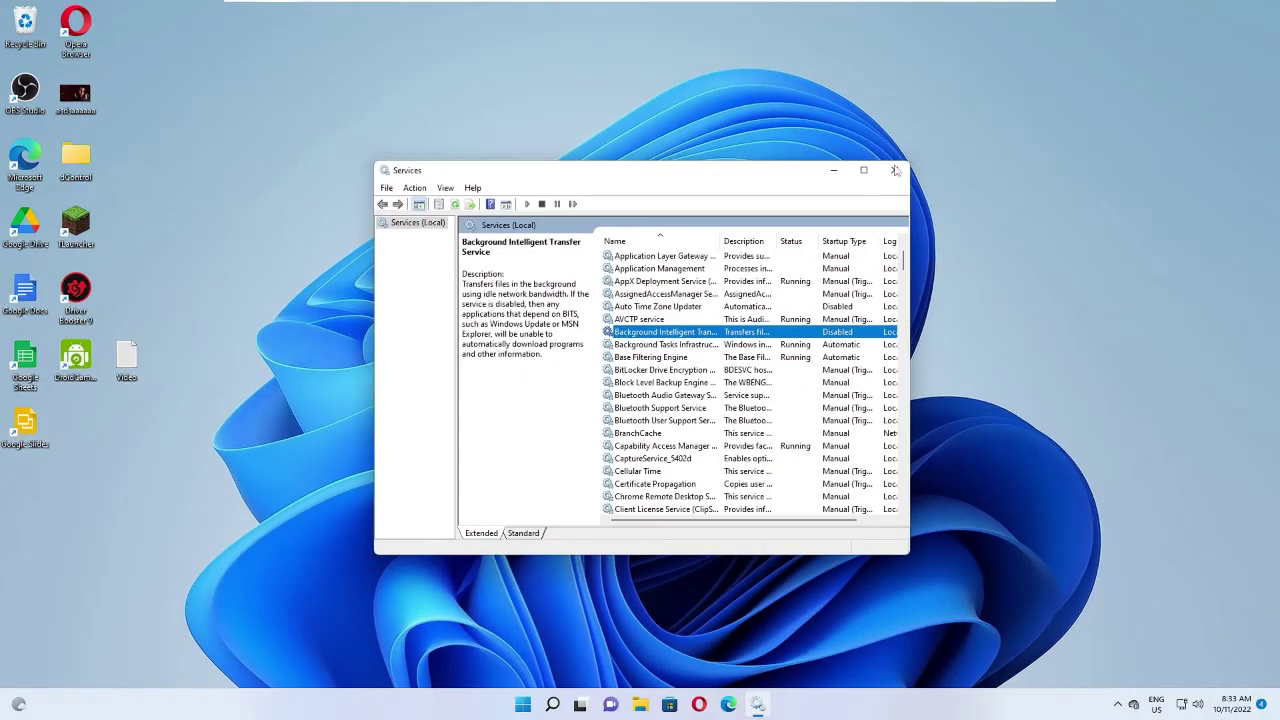
- Close Services, then launch Microsoft Store via a 'store' search and maximize it
click(891, 172)
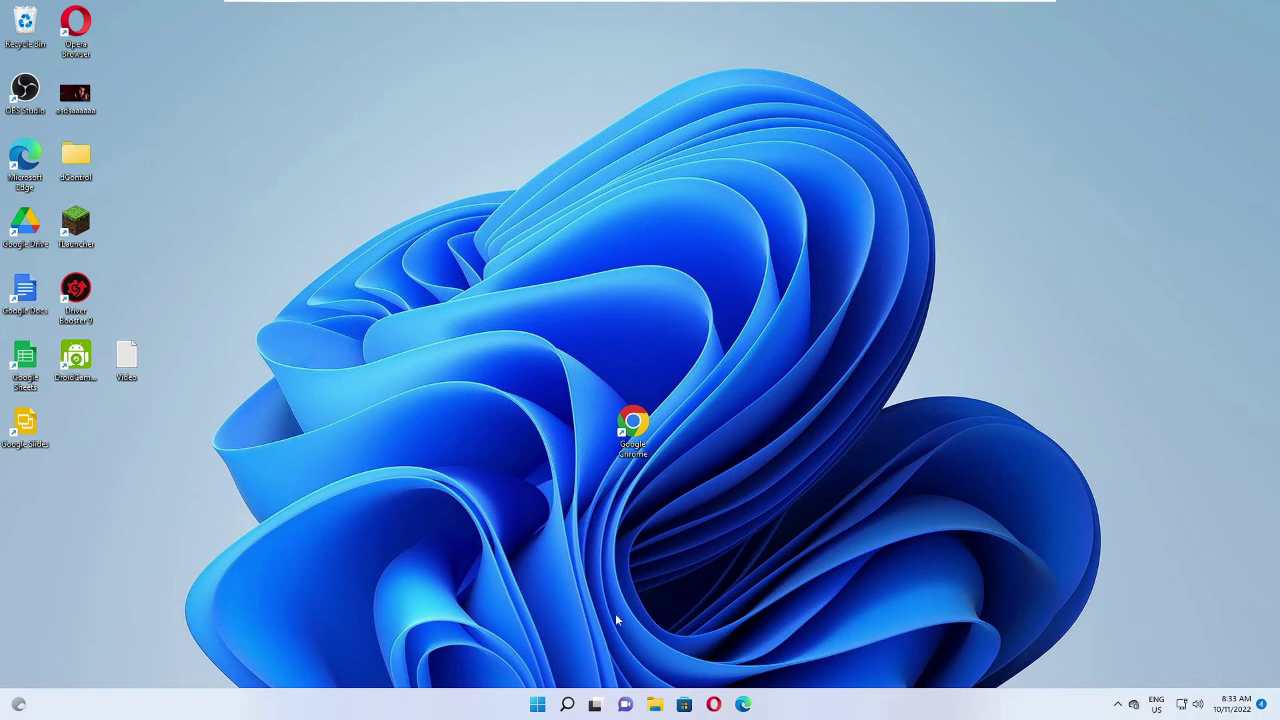
click(567, 705)
text(s)
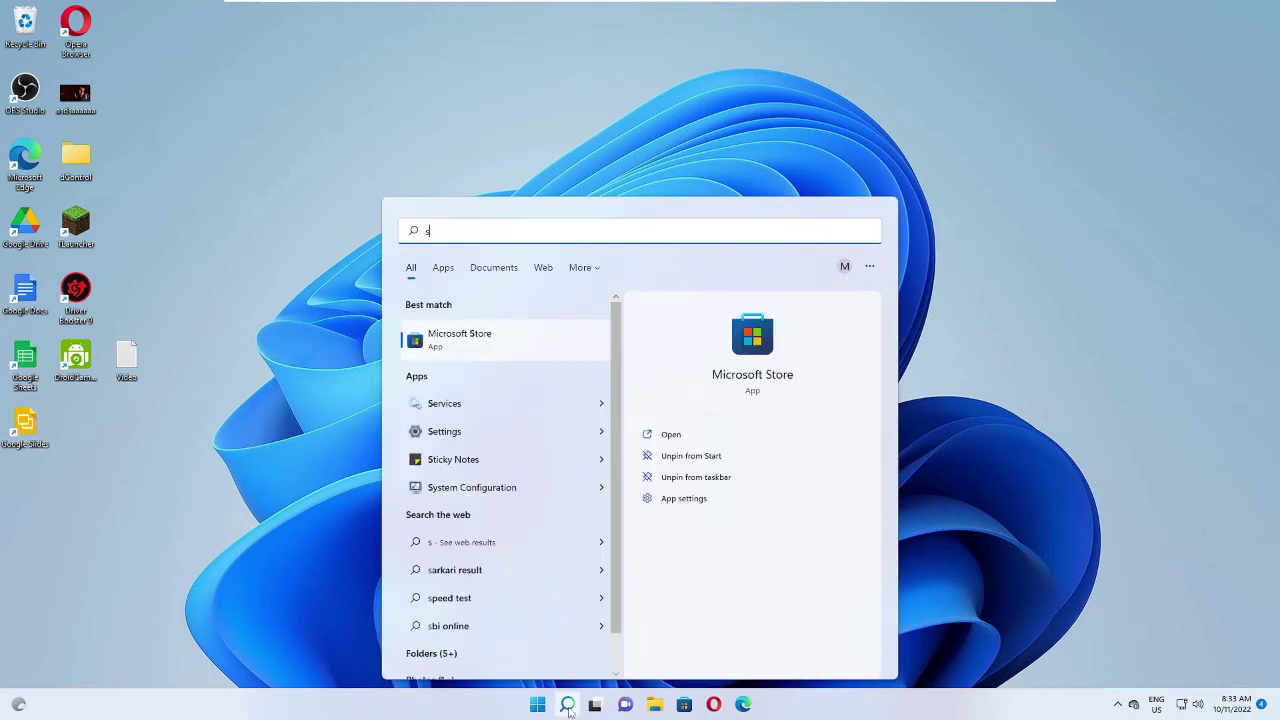
text(tore)
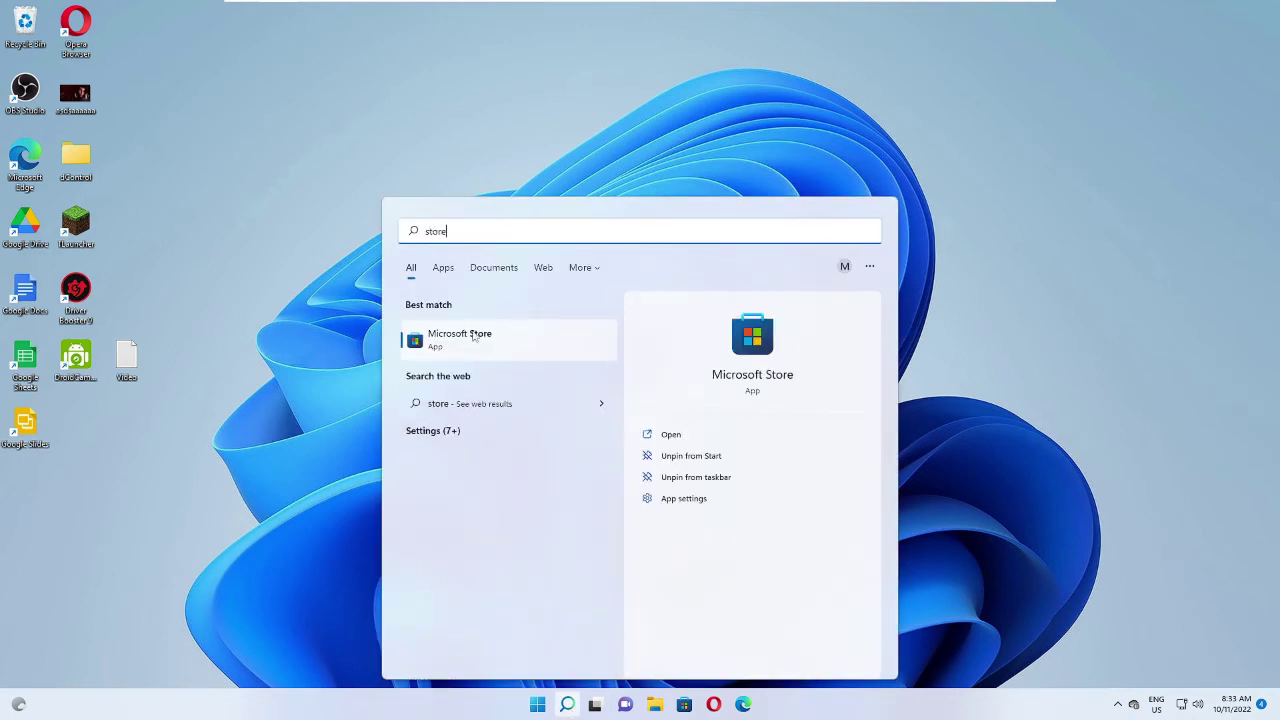
click(483, 346)
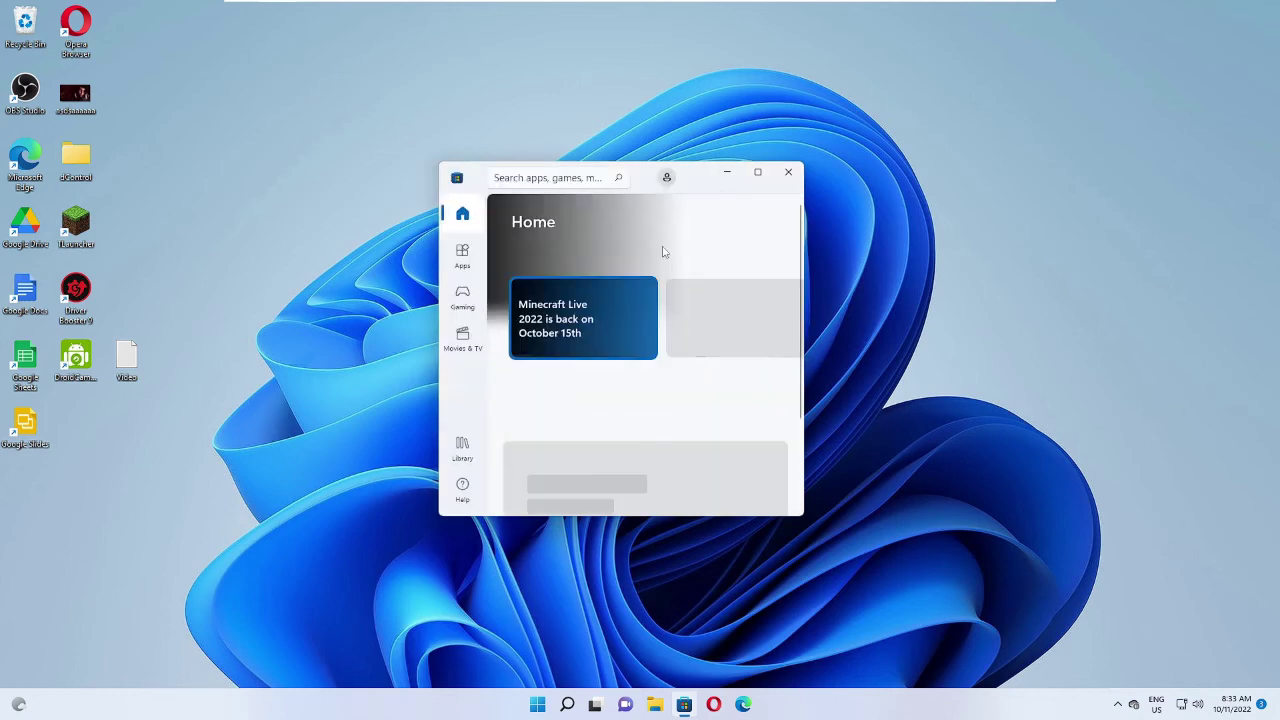
click(759, 175)
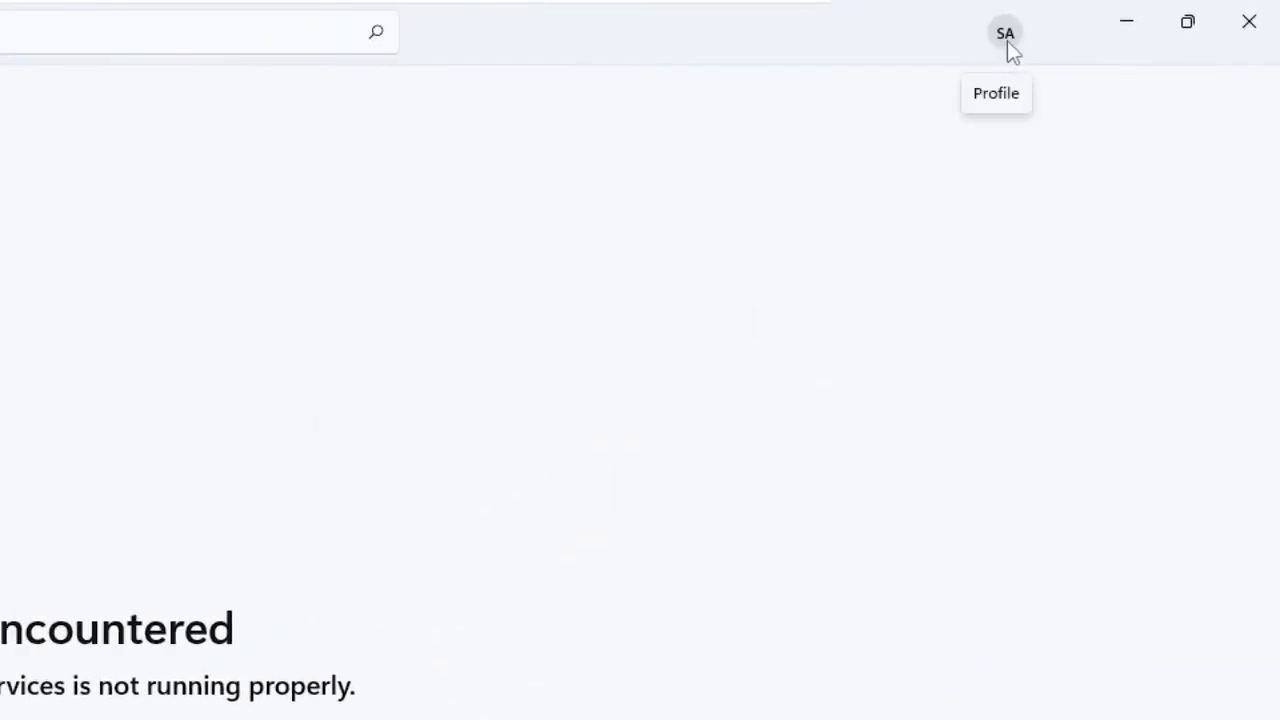
- Turn off the App updates toggle in Microsoft Store's App settings from the profile menu
click(1007, 39)
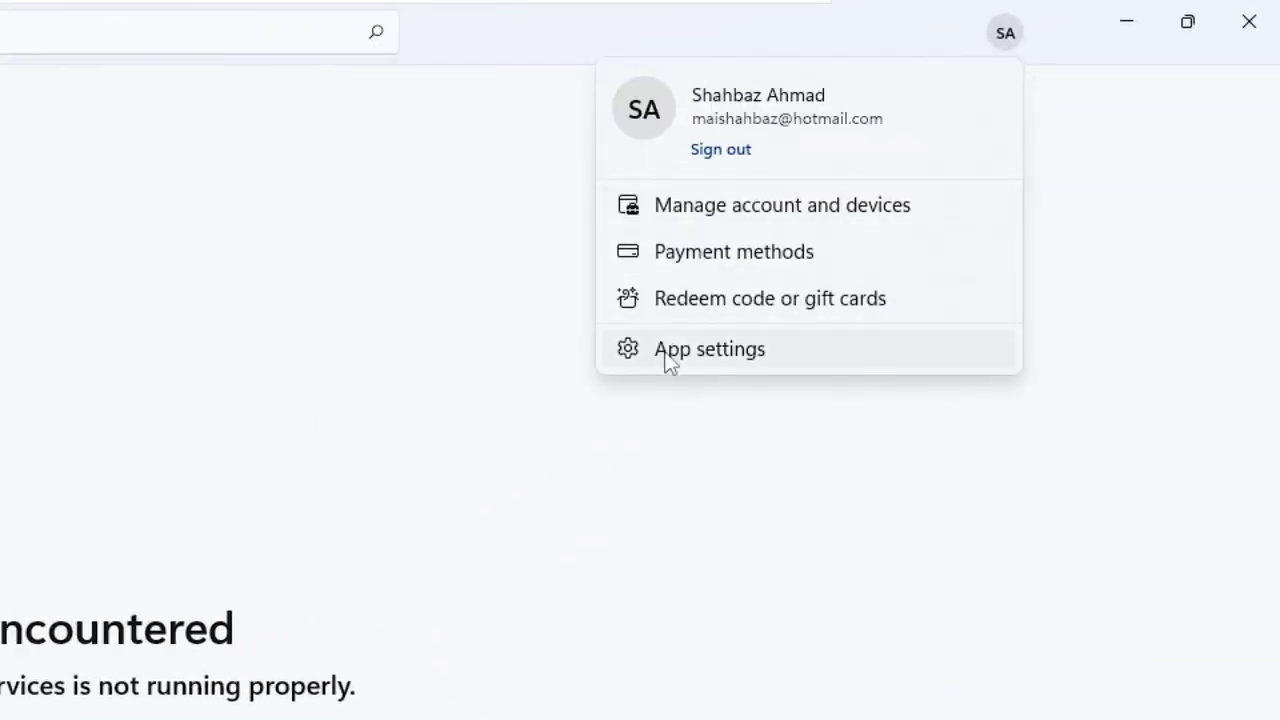
click(718, 350)
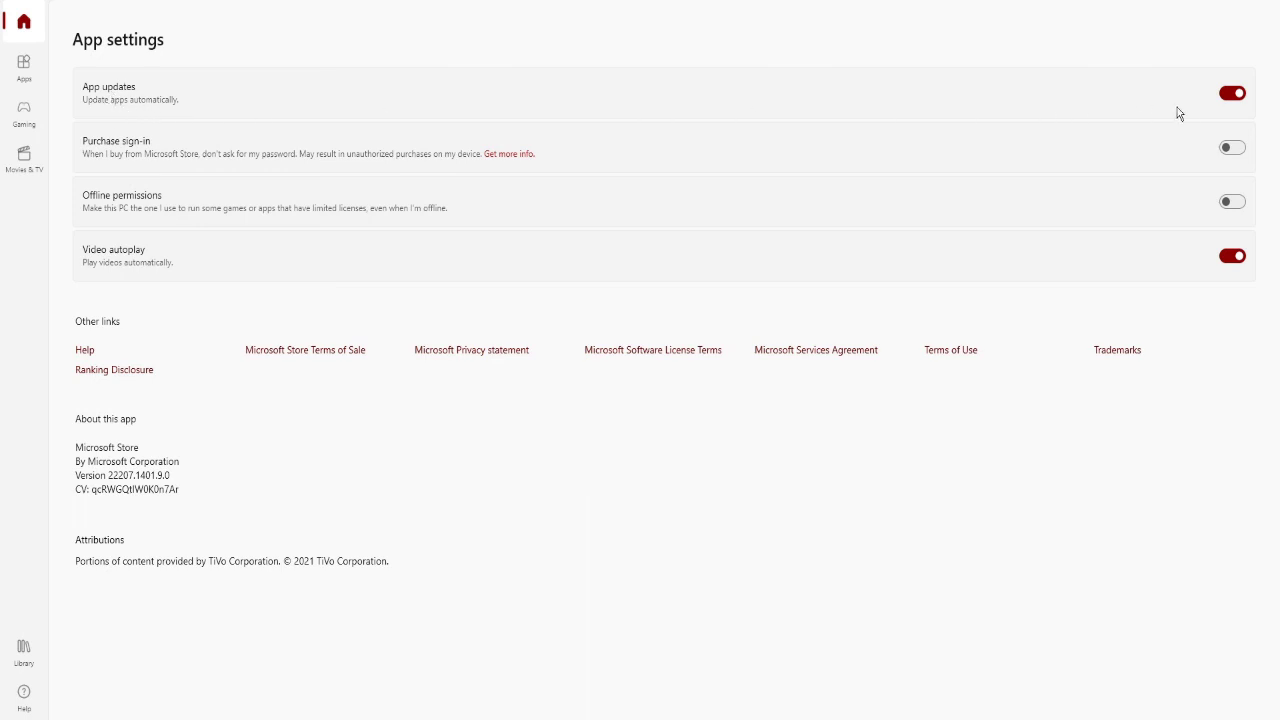
click(1235, 96)
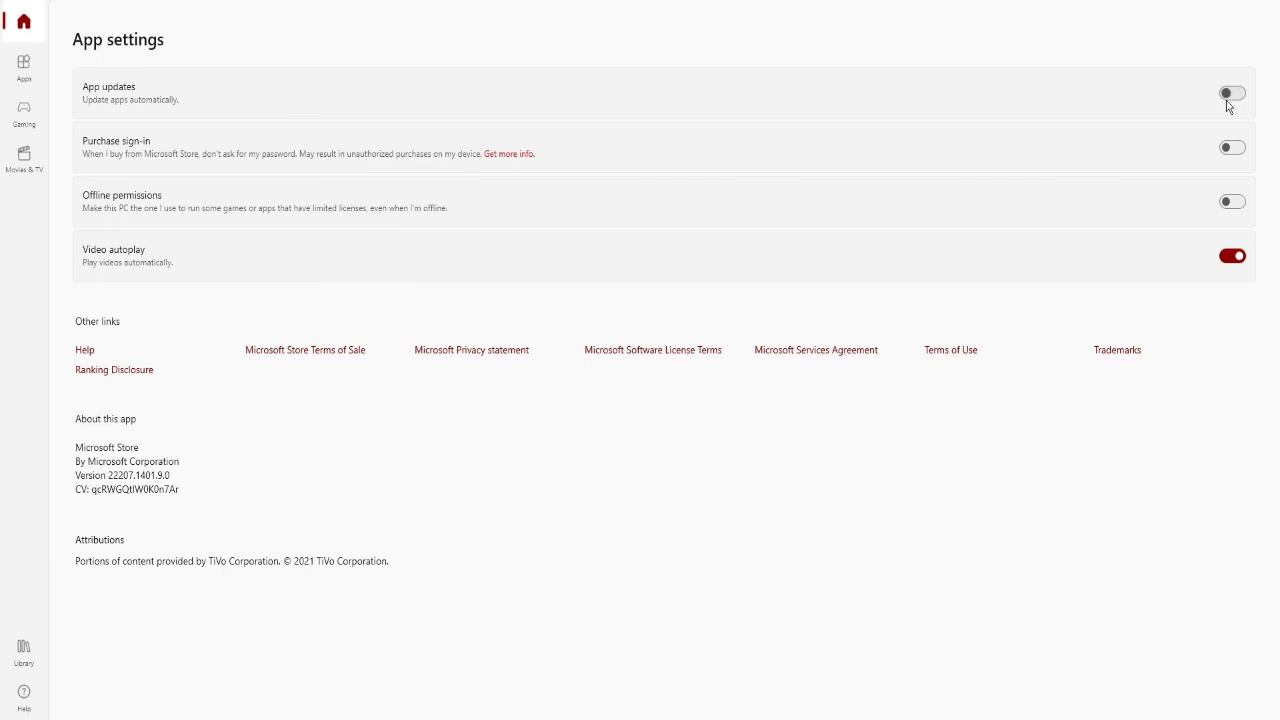